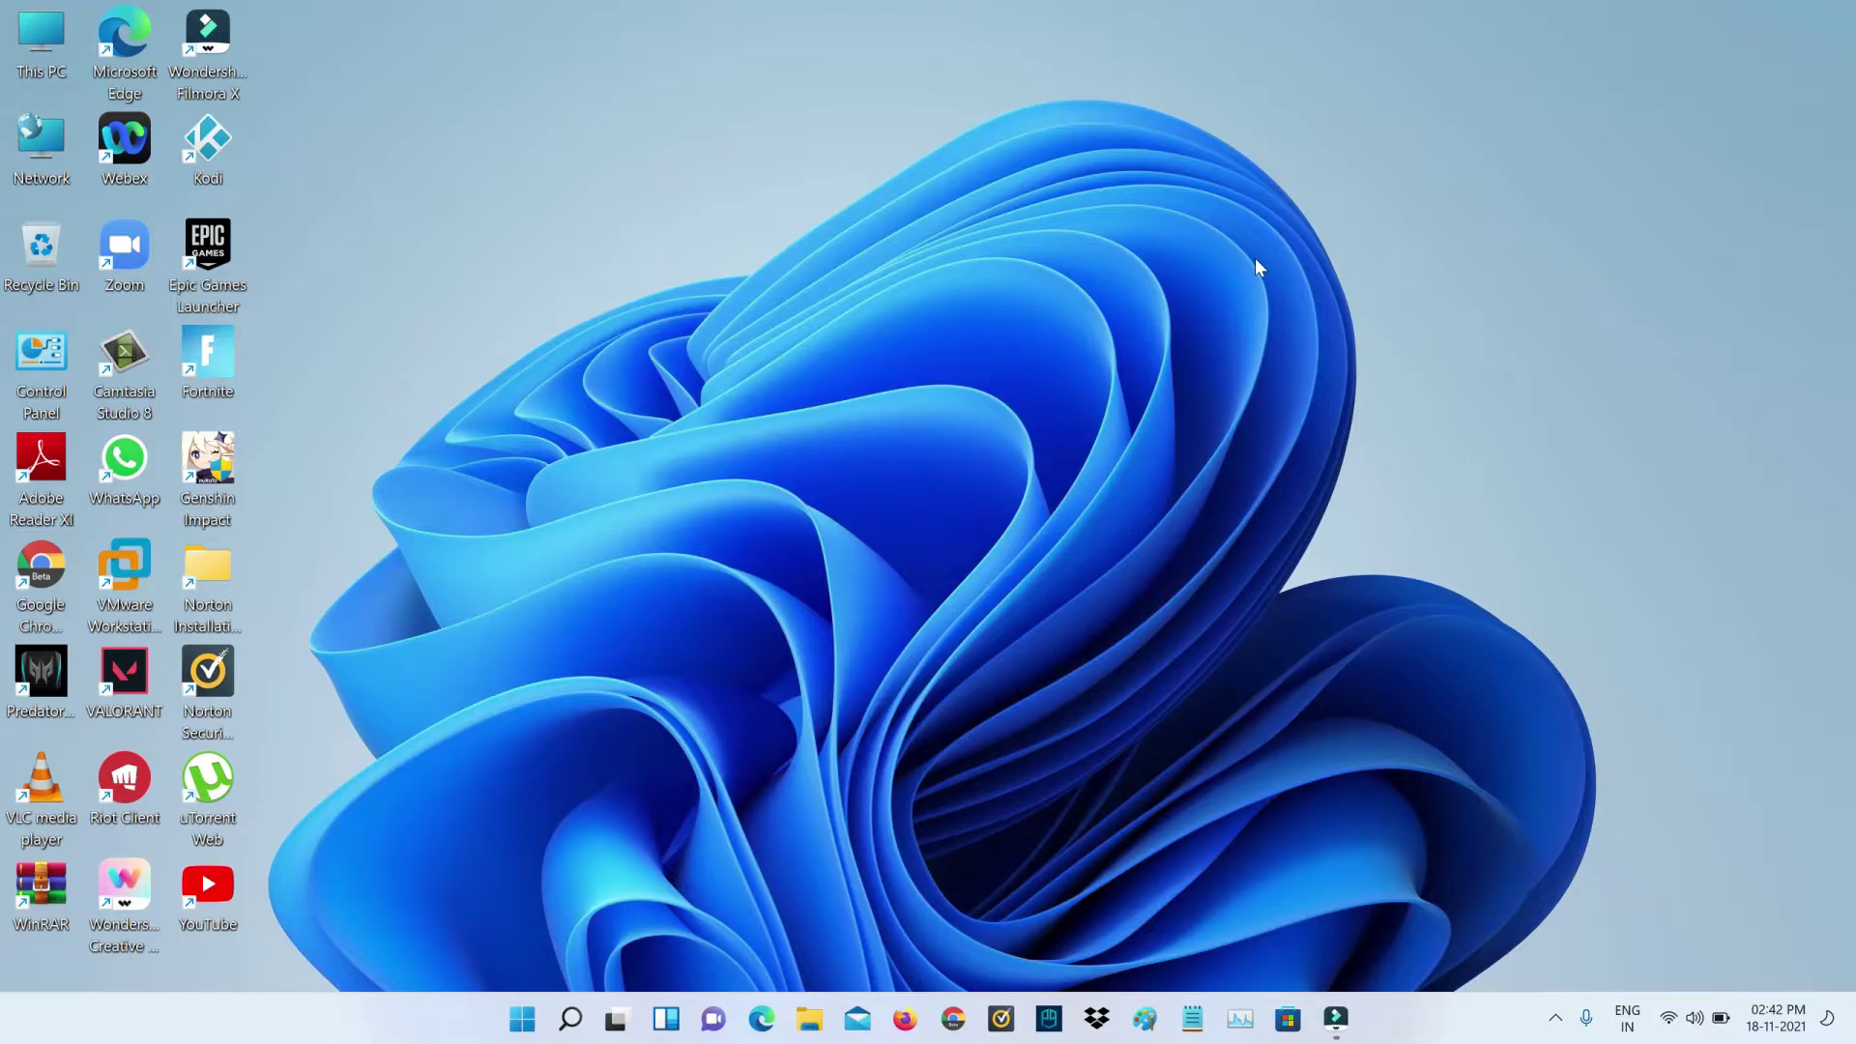
Open the Acer (C:) drive in File Explorer and turn on Hidden items.
{"action": "key", "text": "super+e"}
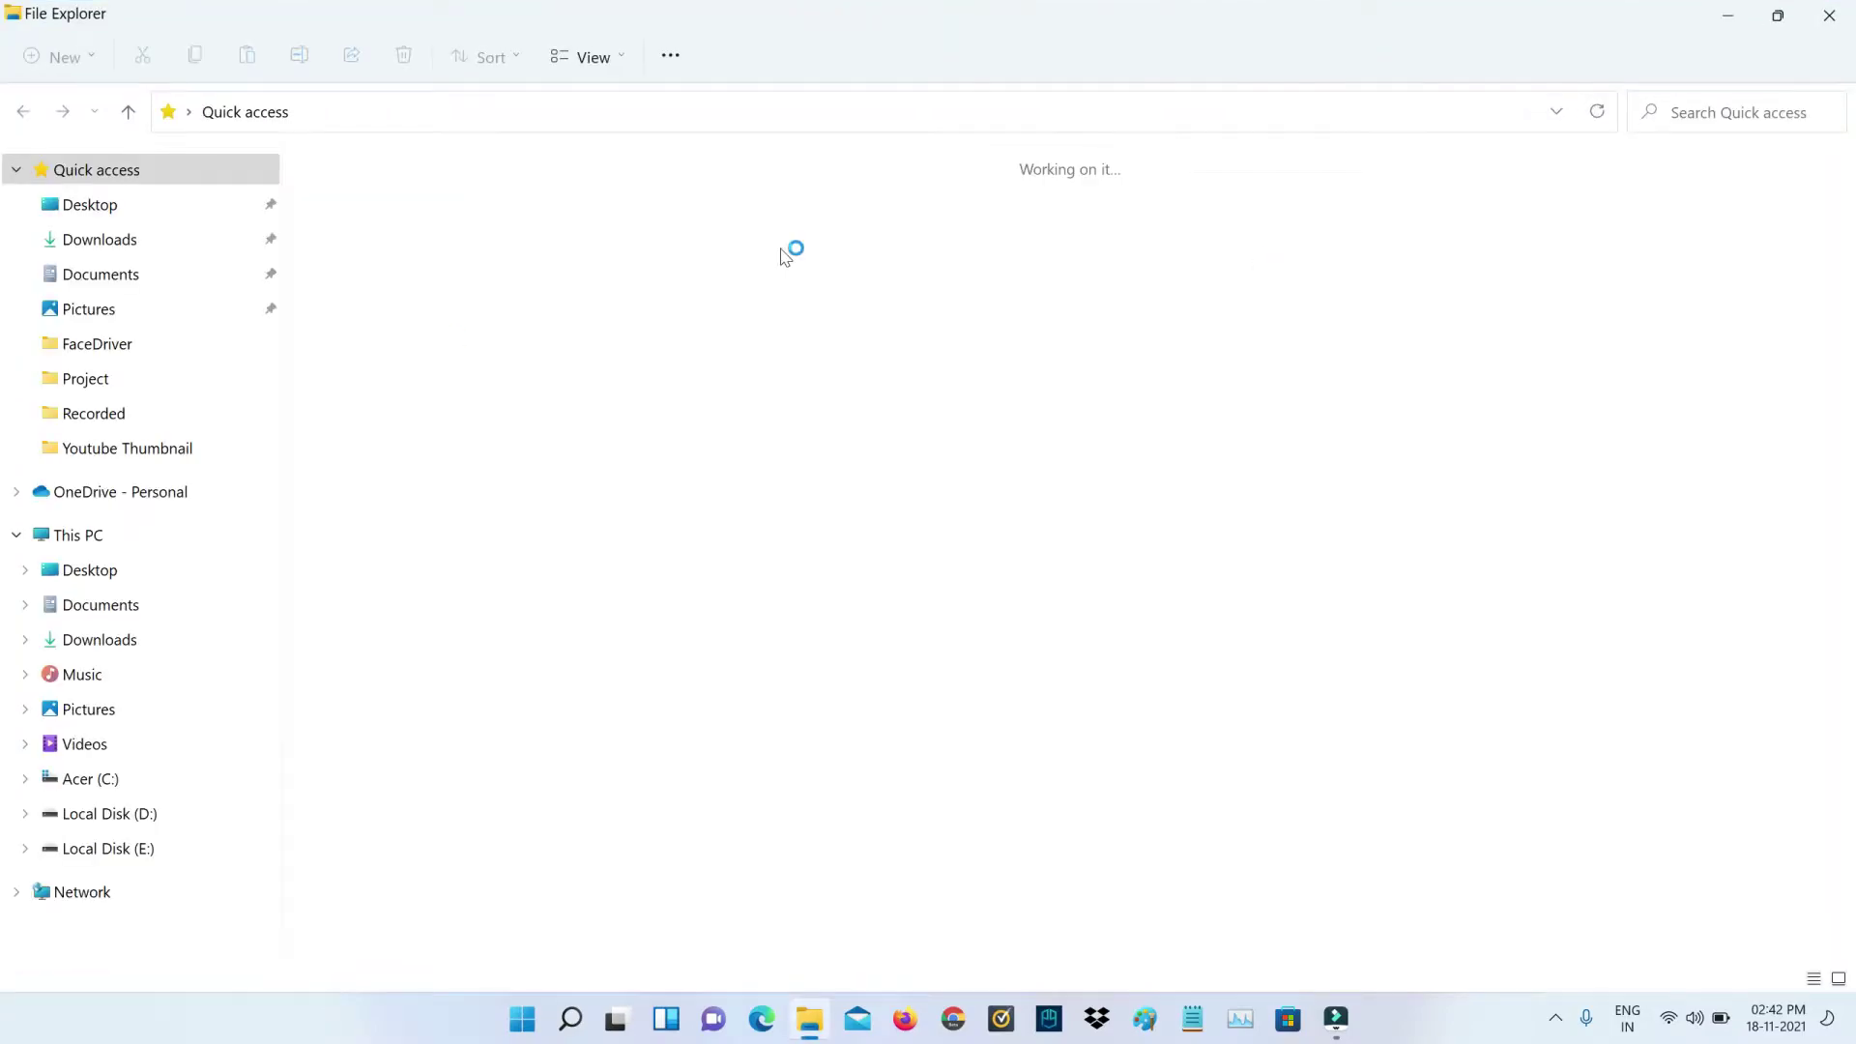
{"action": "left_click", "coordinate": [161, 544]}
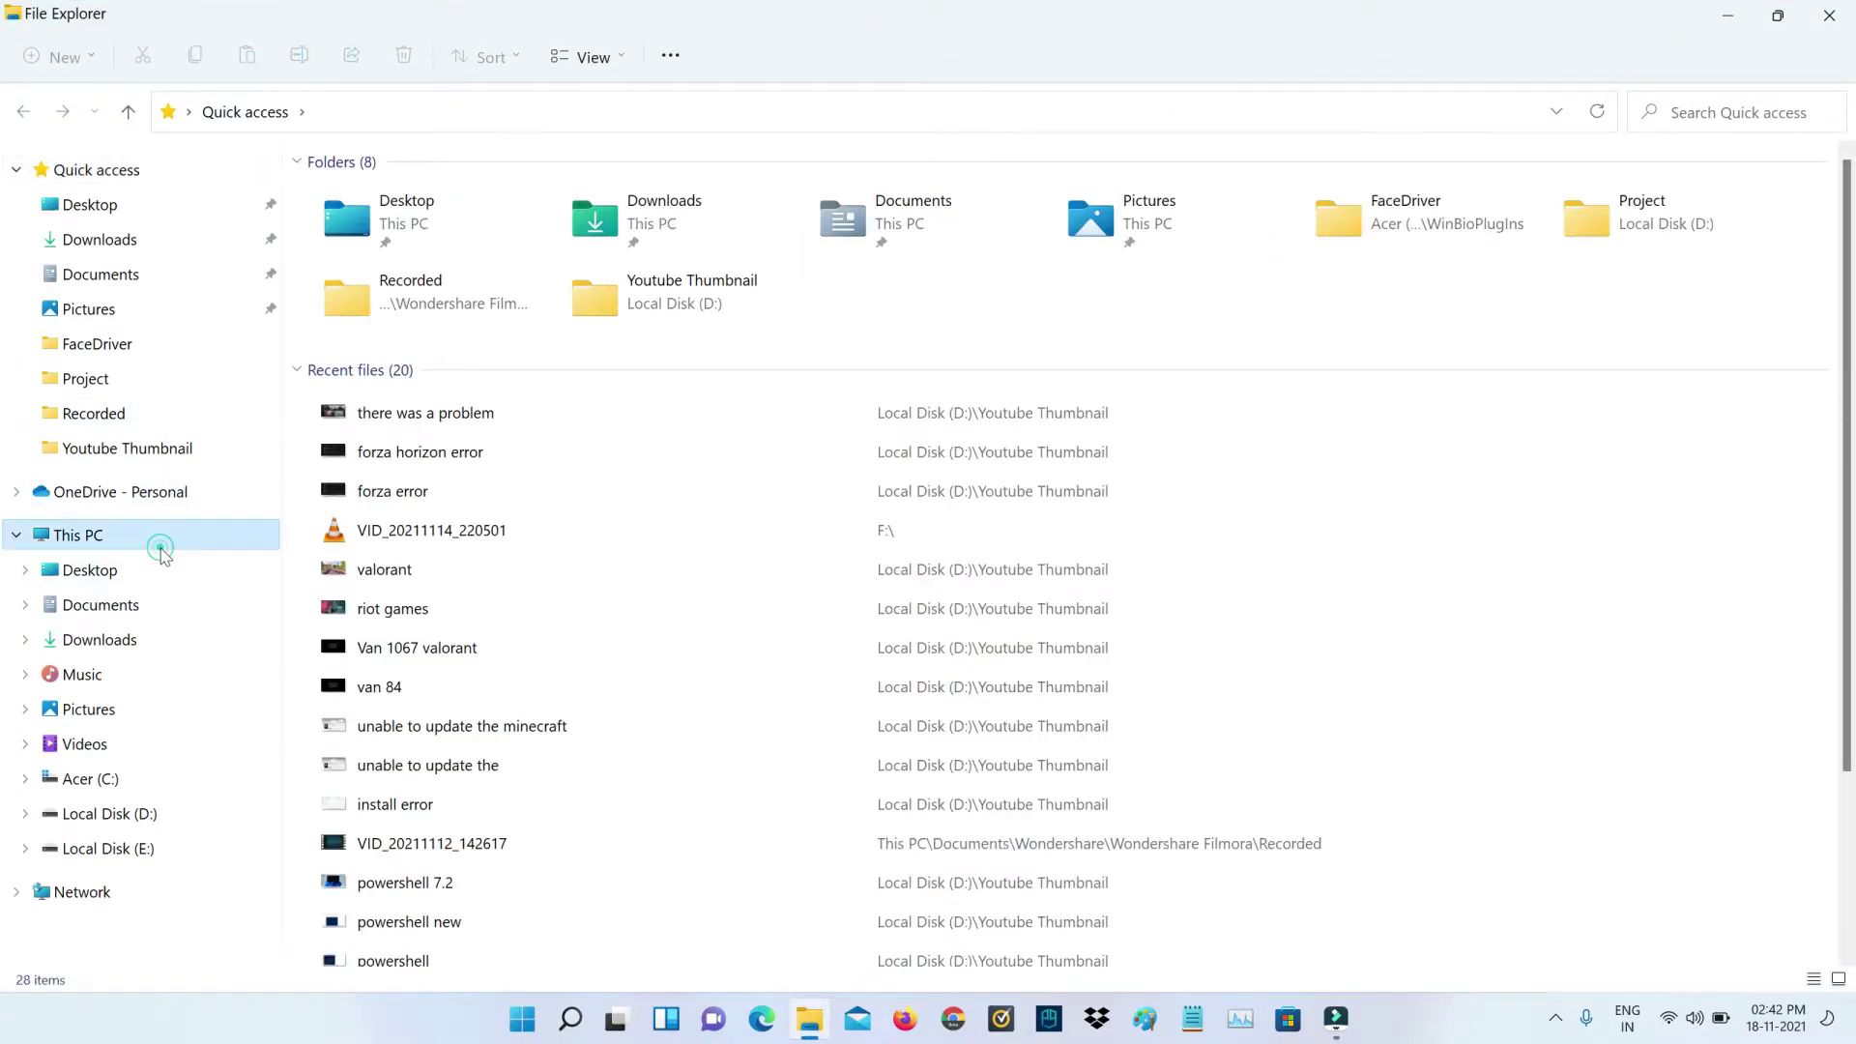
{"action": "double_click", "coordinate": [538, 406]}
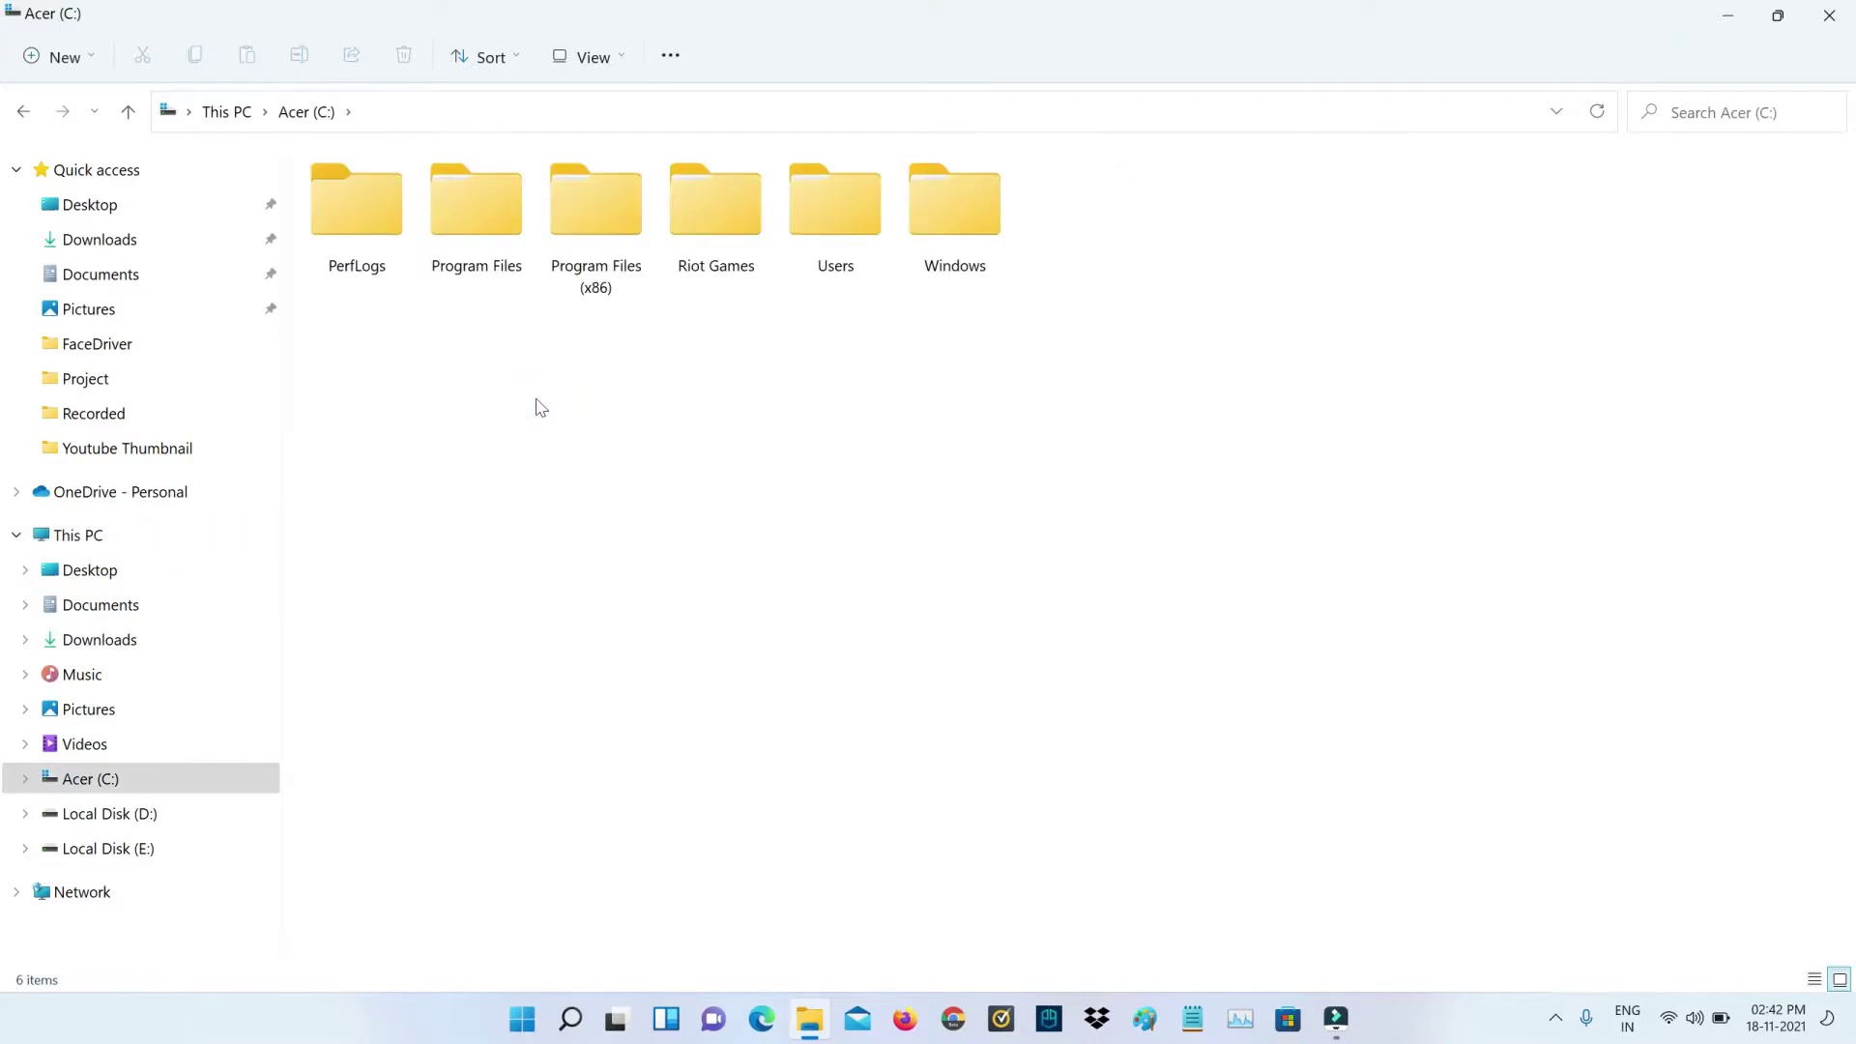
{"action": "left_click", "coordinate": [588, 58]}
{"action": "mouse_move", "coordinate": [613, 461]}
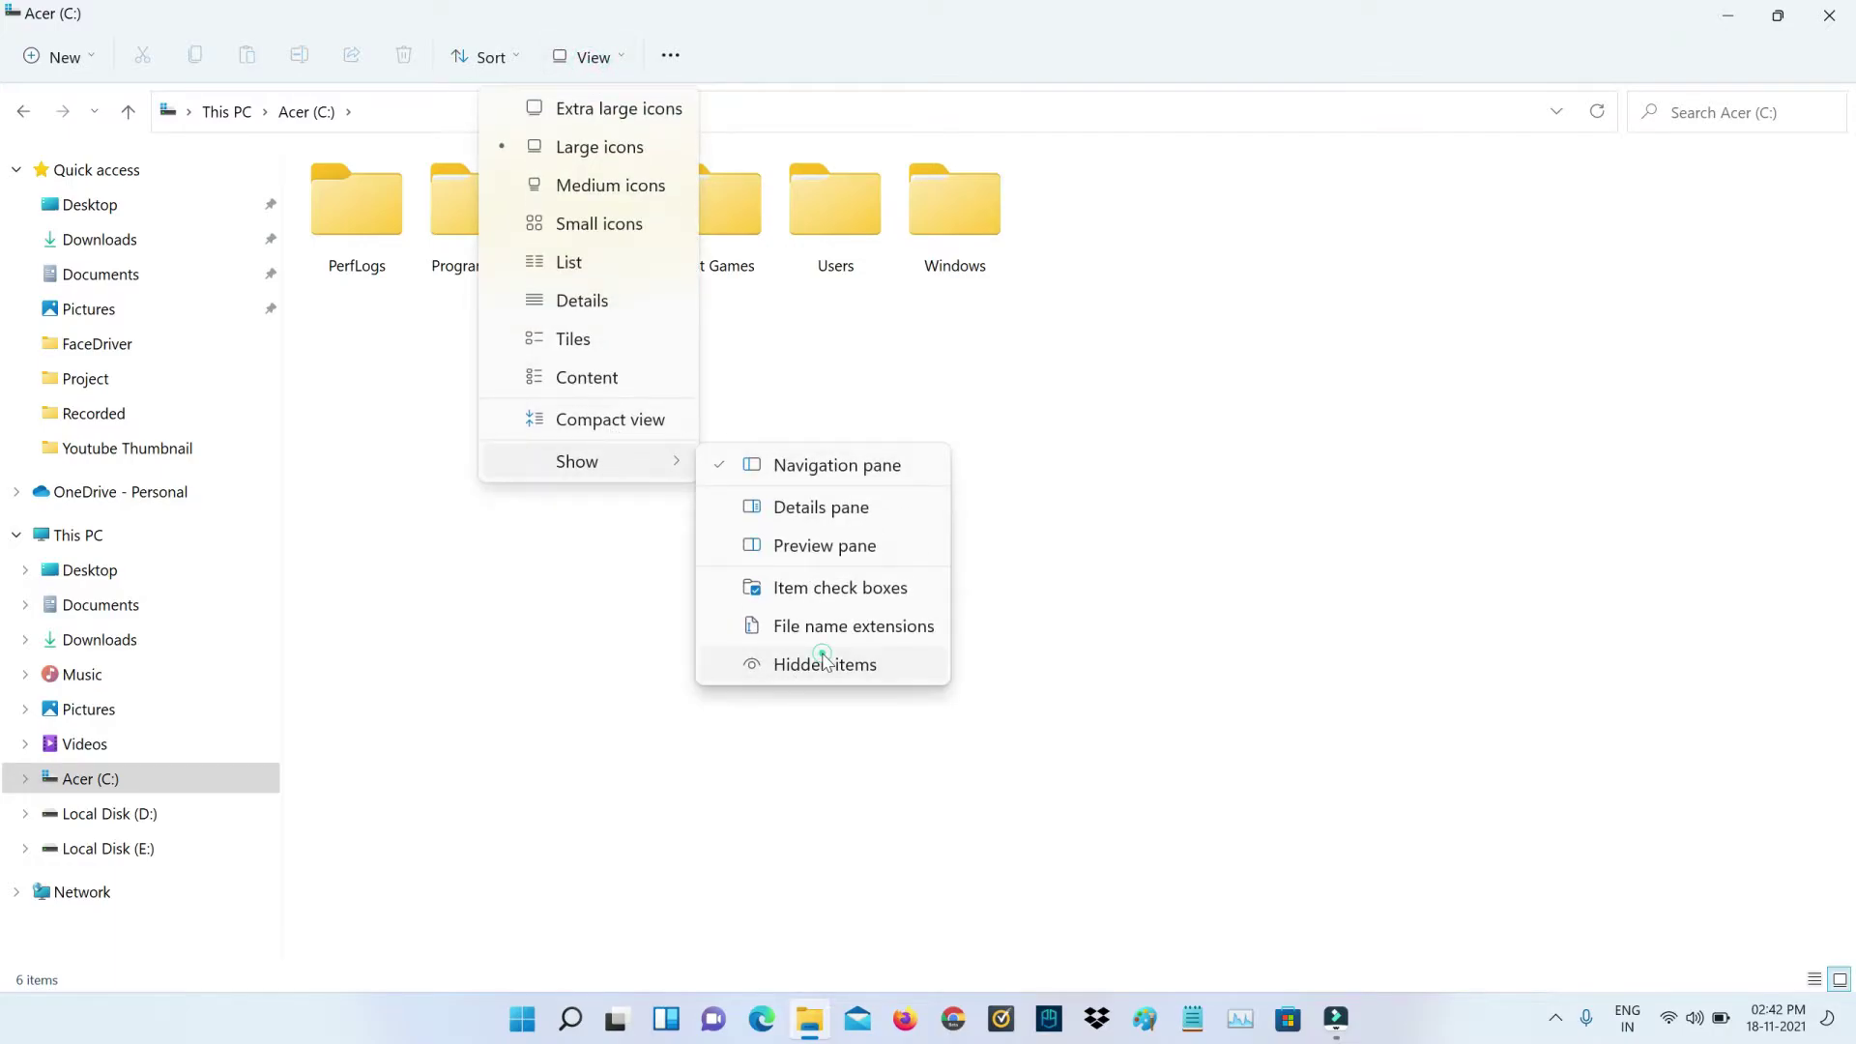
{"action": "left_click", "coordinate": [822, 661]}
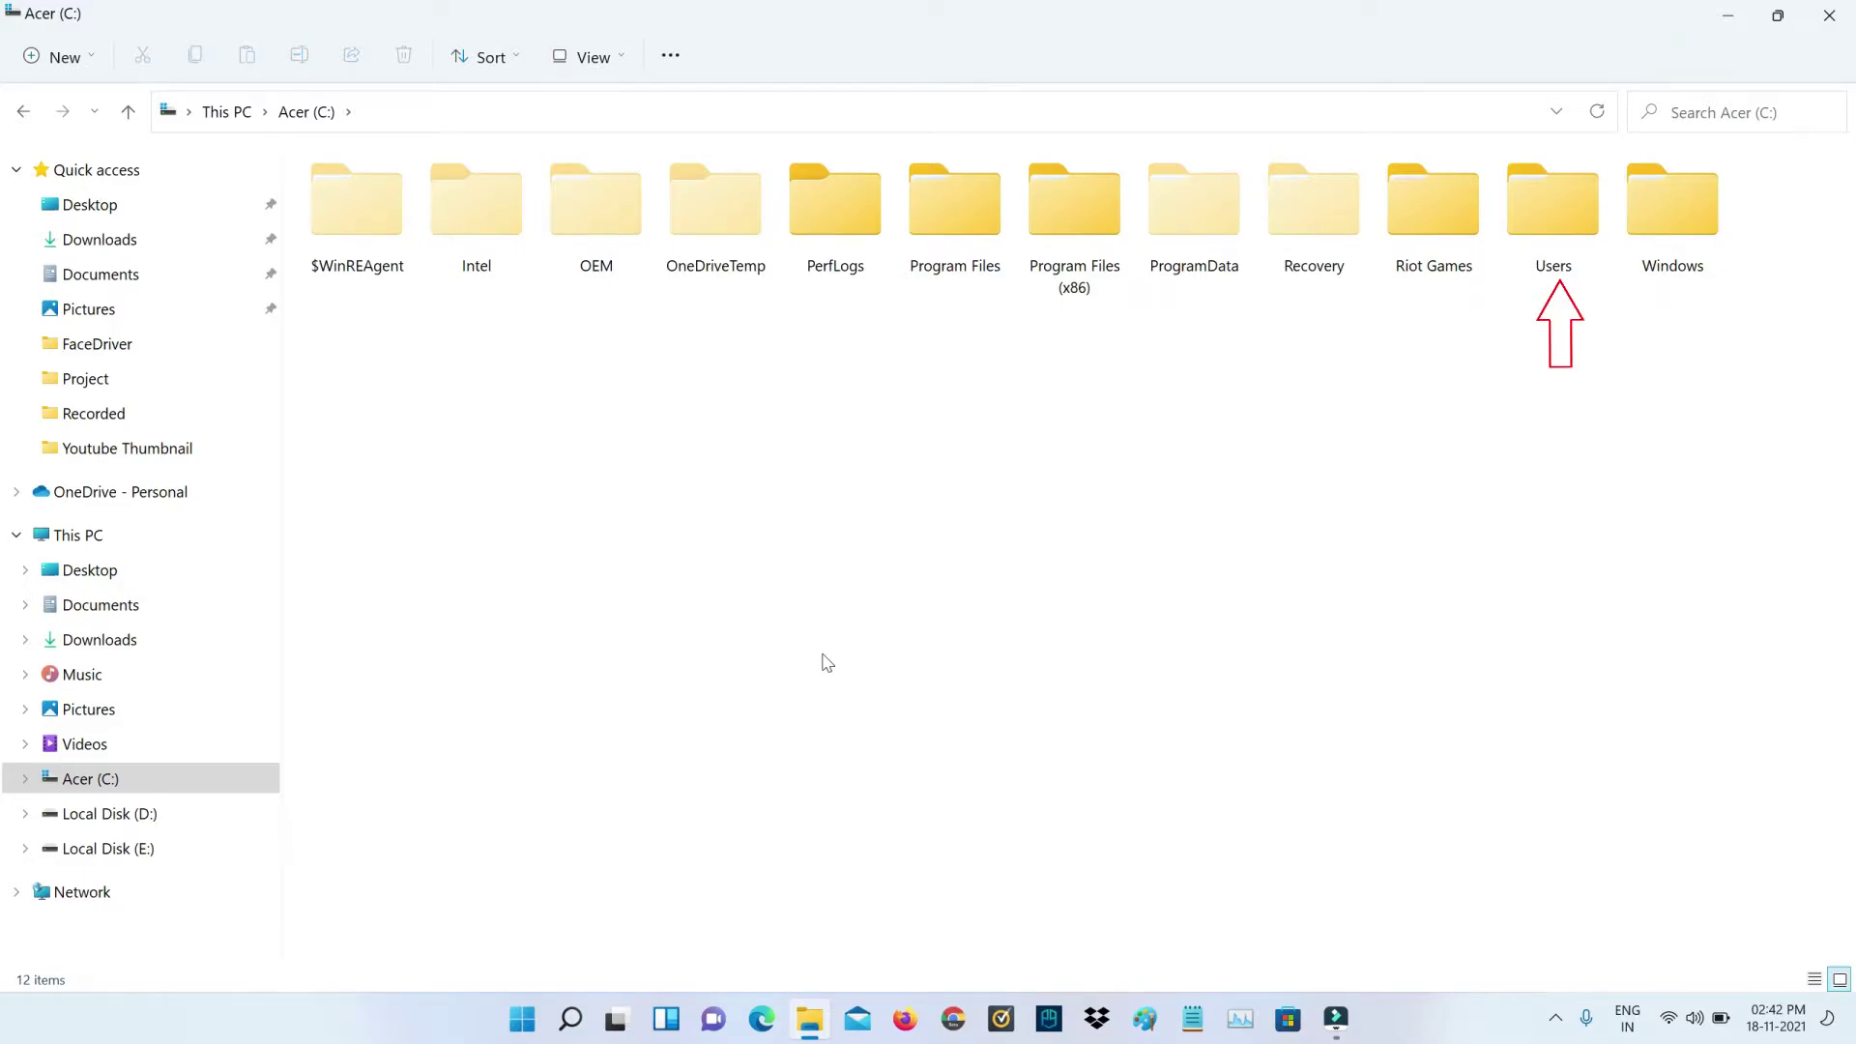
Go from Users through the user's profile folder and AppData into the Local folder.
{"action": "left_click", "coordinate": [1529, 259]}
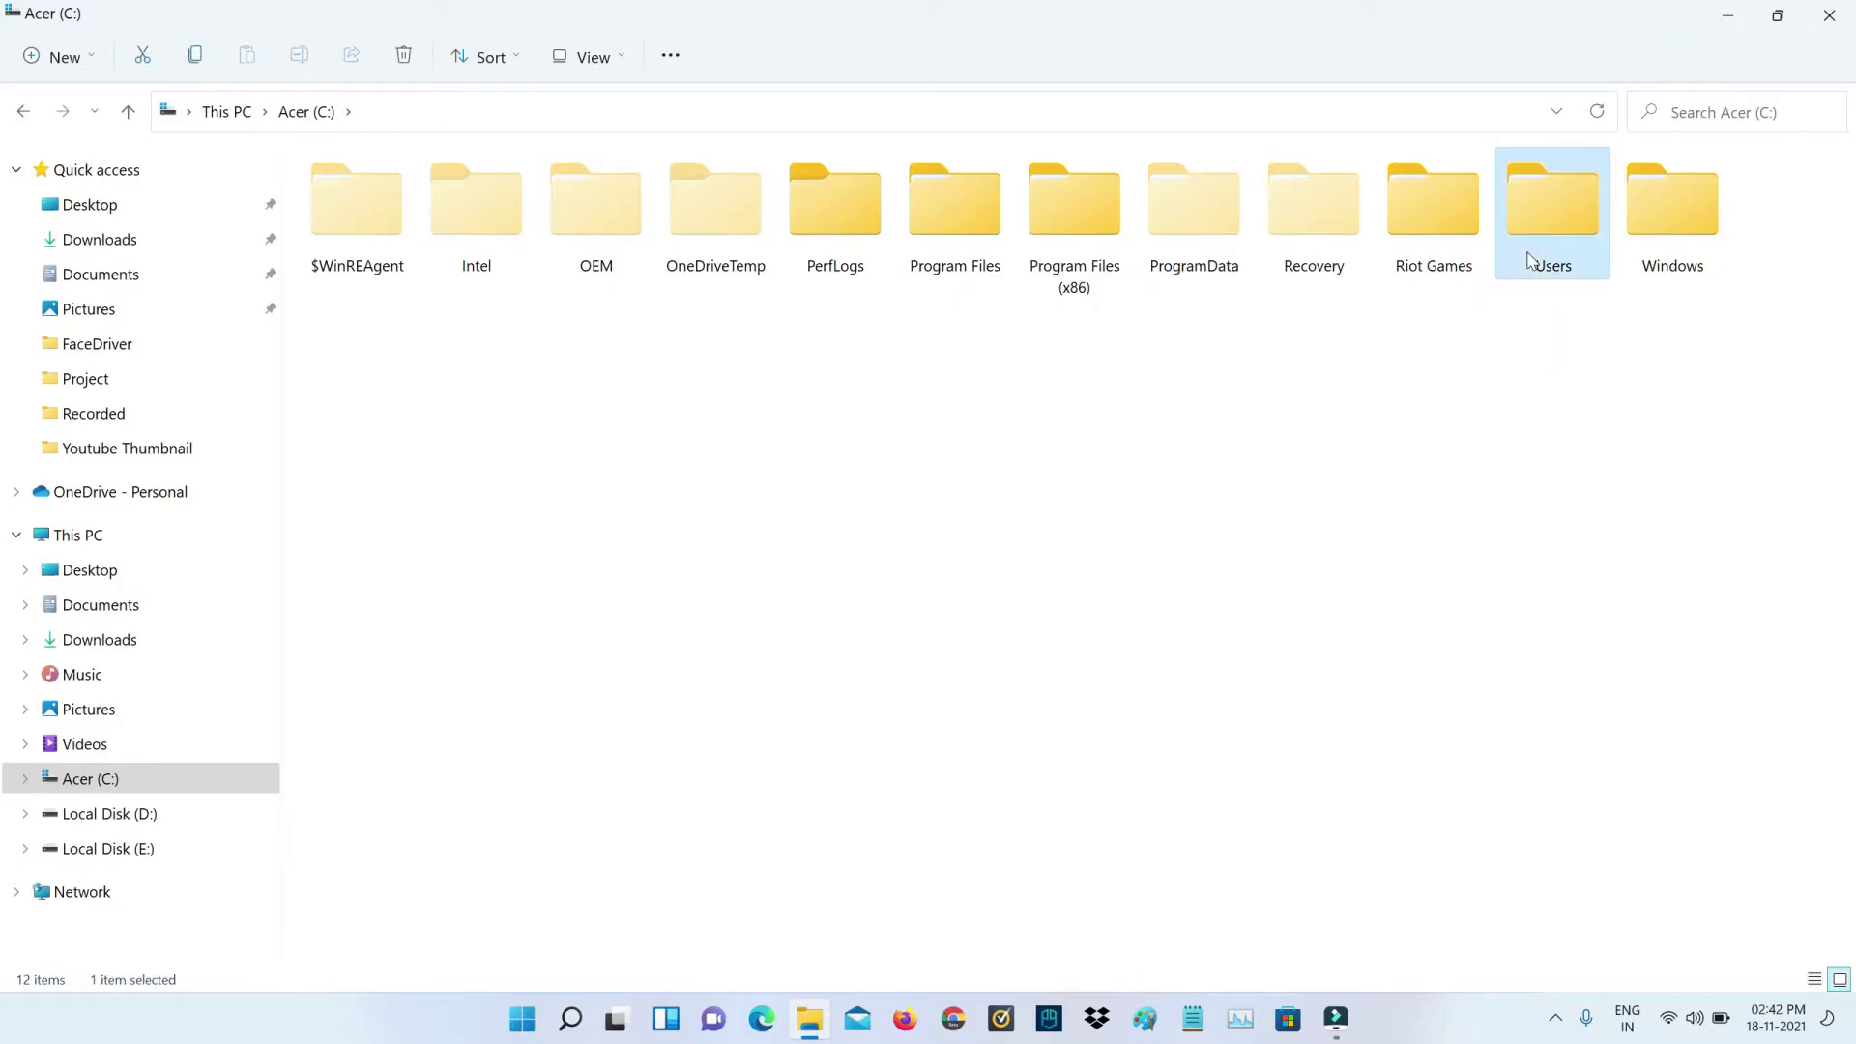
{"action": "double_click", "coordinate": [1529, 259]}
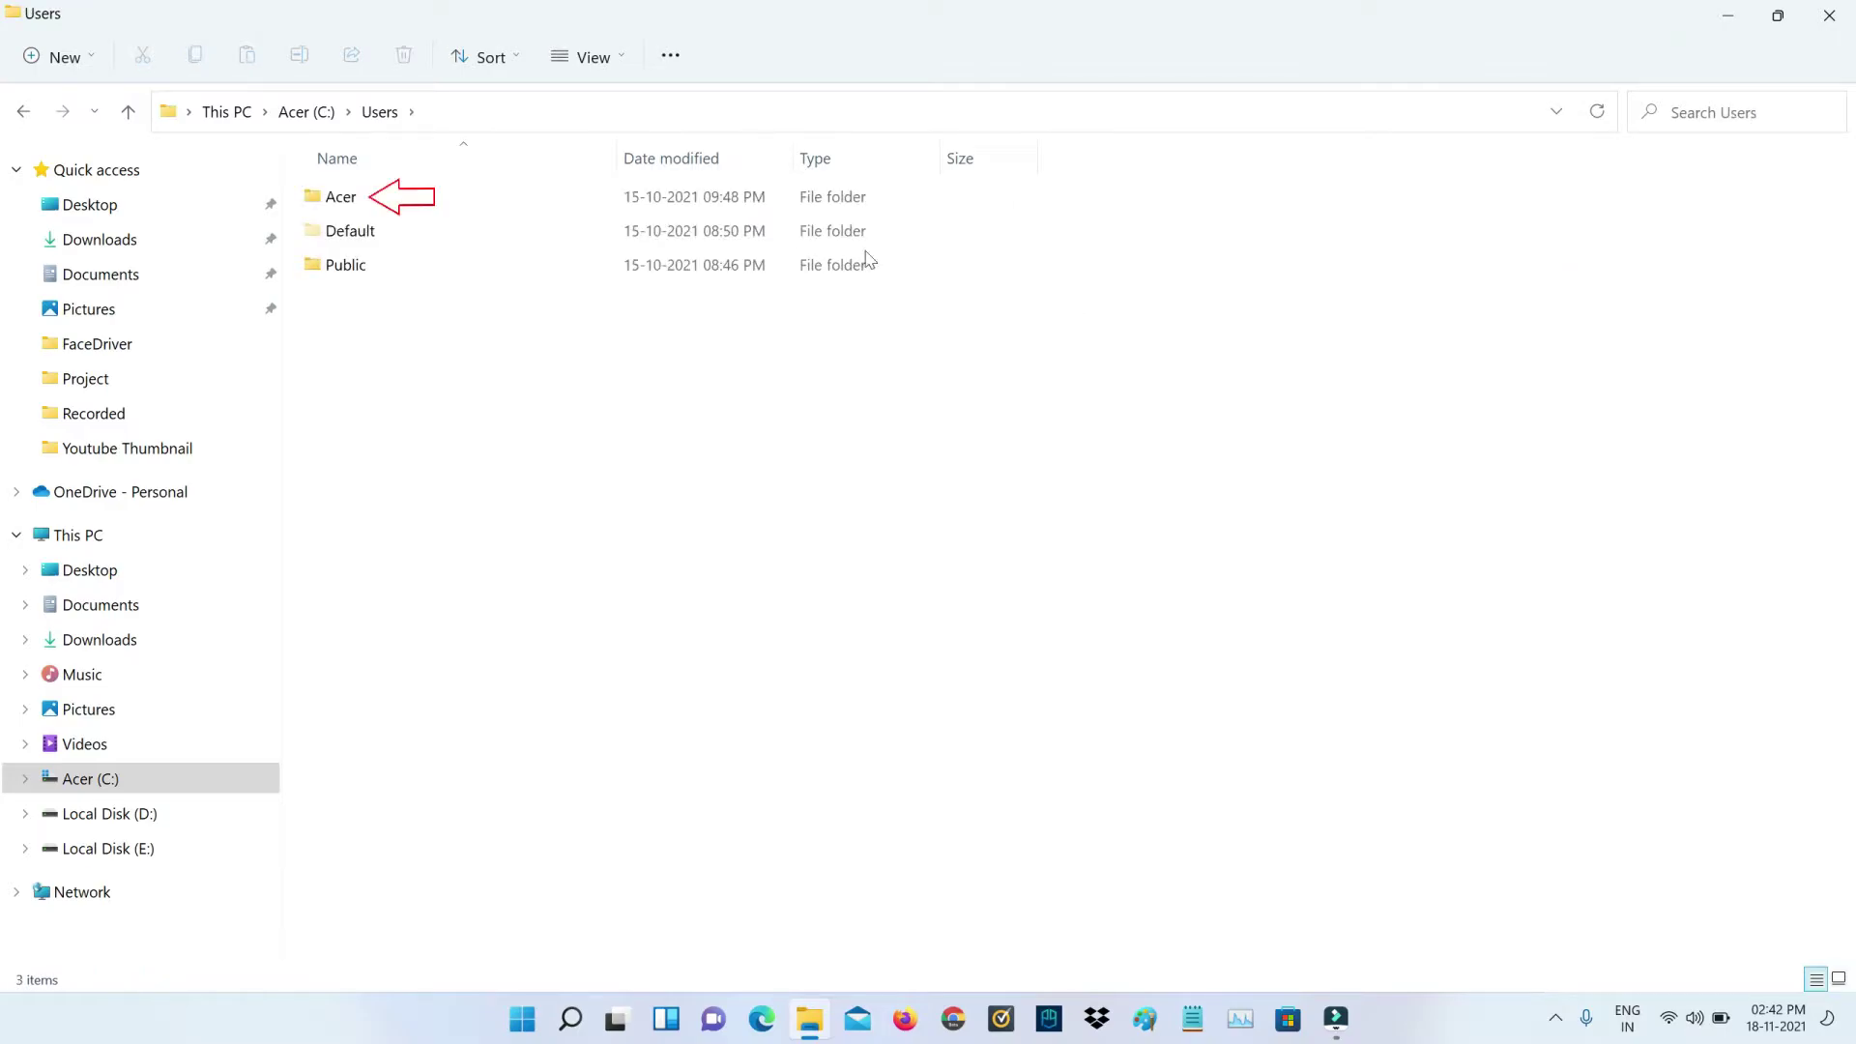
{"action": "left_click", "coordinate": [768, 205]}
{"action": "double_click", "coordinate": [769, 205]}
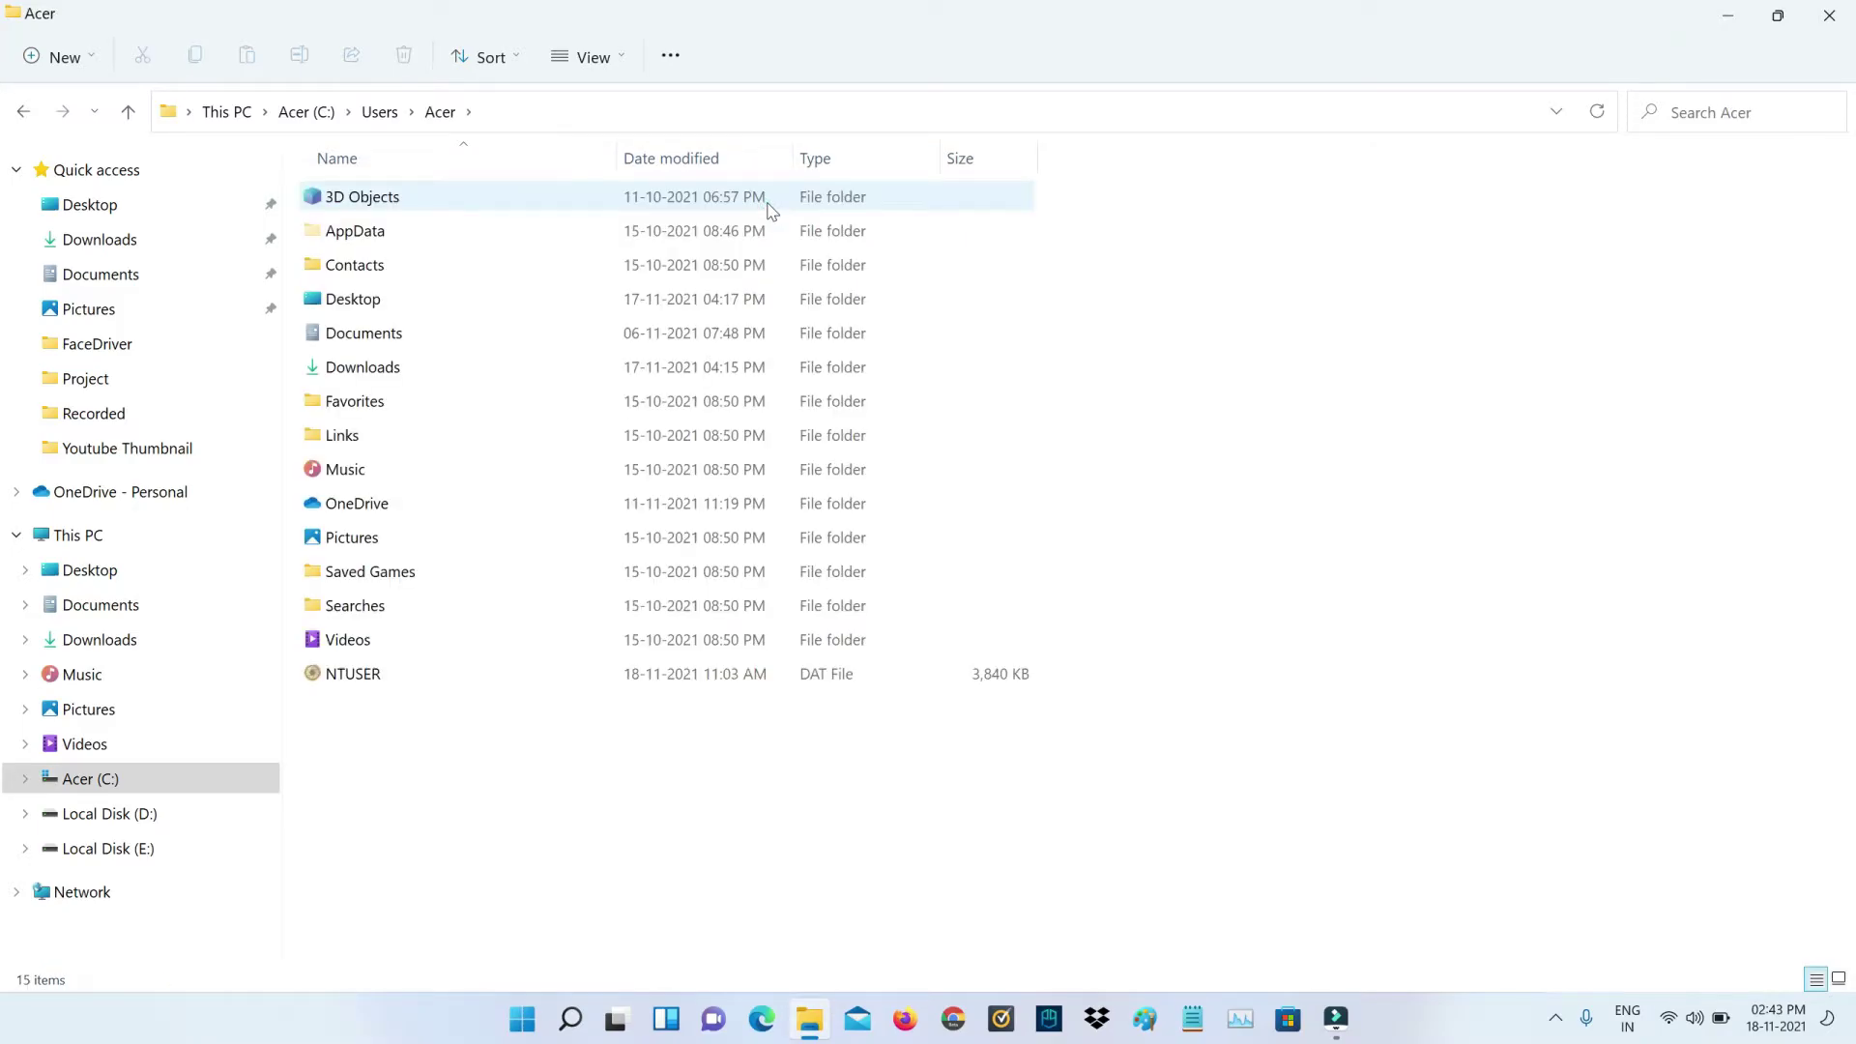
{"action": "left_click", "coordinate": [720, 232]}
{"action": "double_click", "coordinate": [700, 242]}
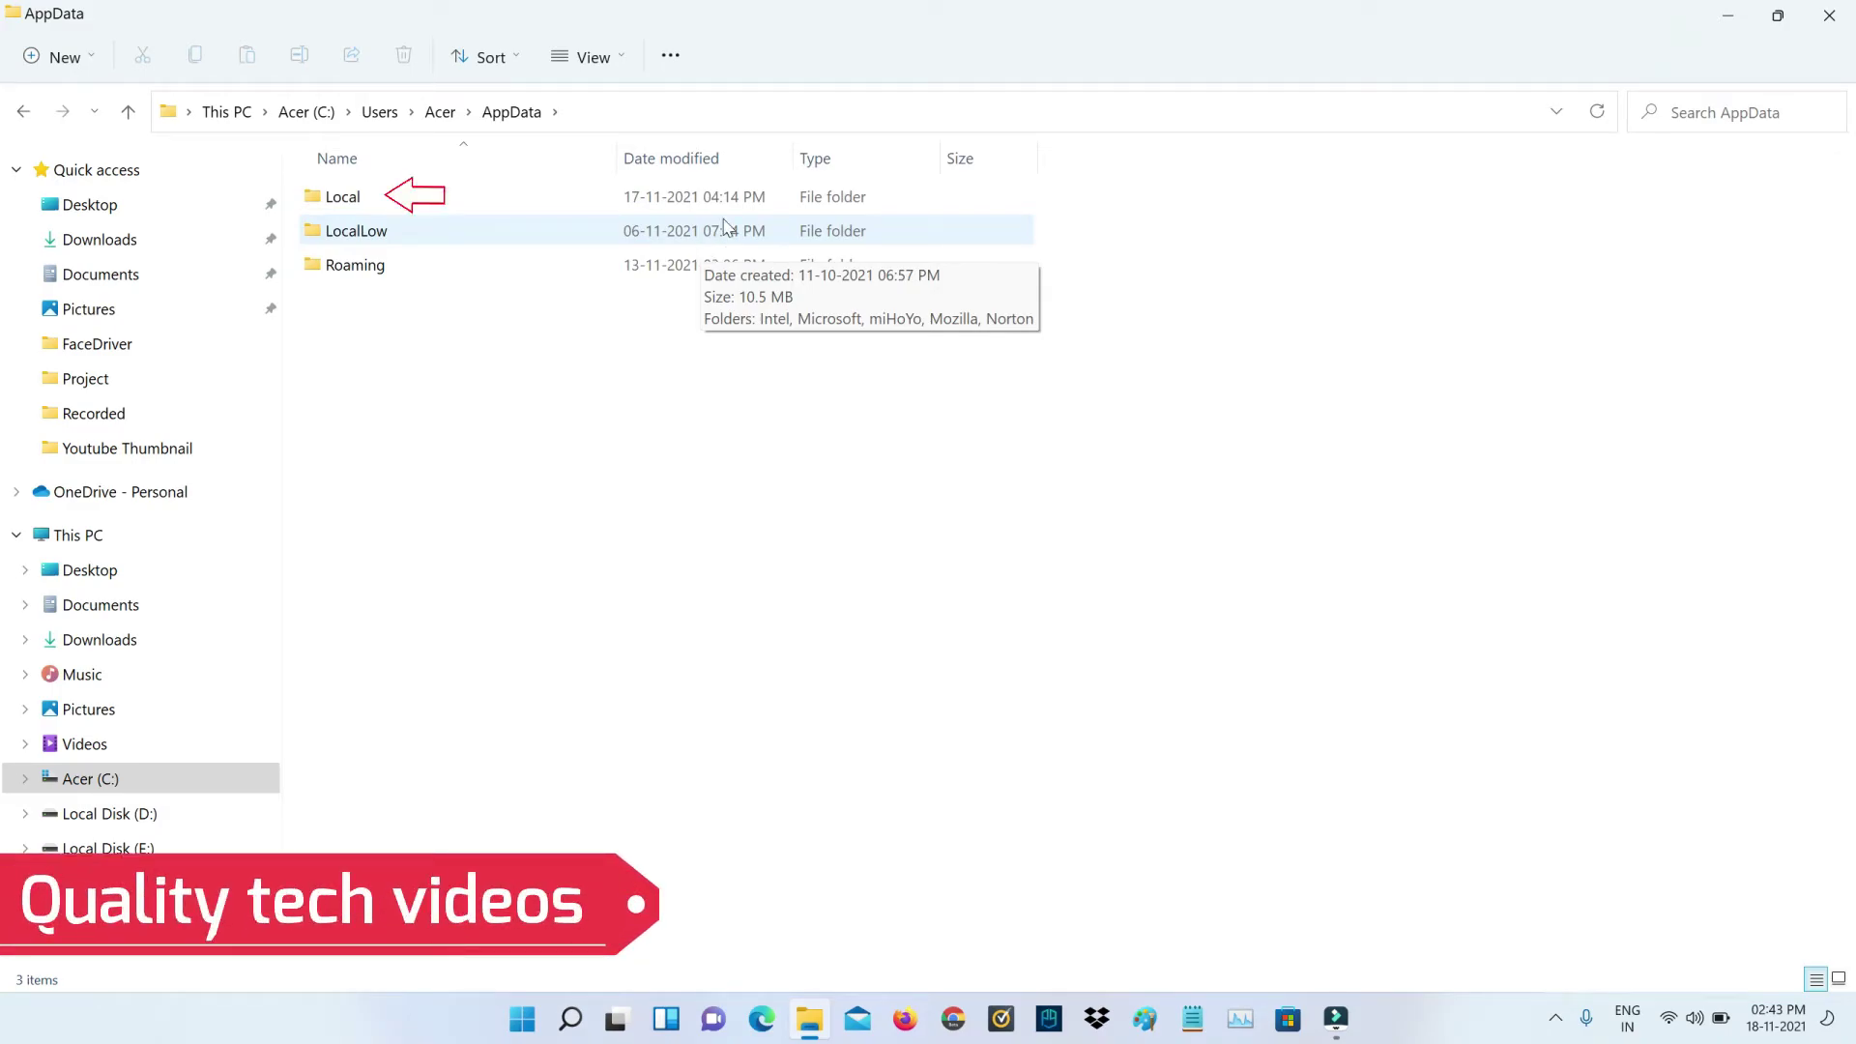
{"action": "left_click", "coordinate": [746, 203]}
{"action": "double_click", "coordinate": [746, 203]}
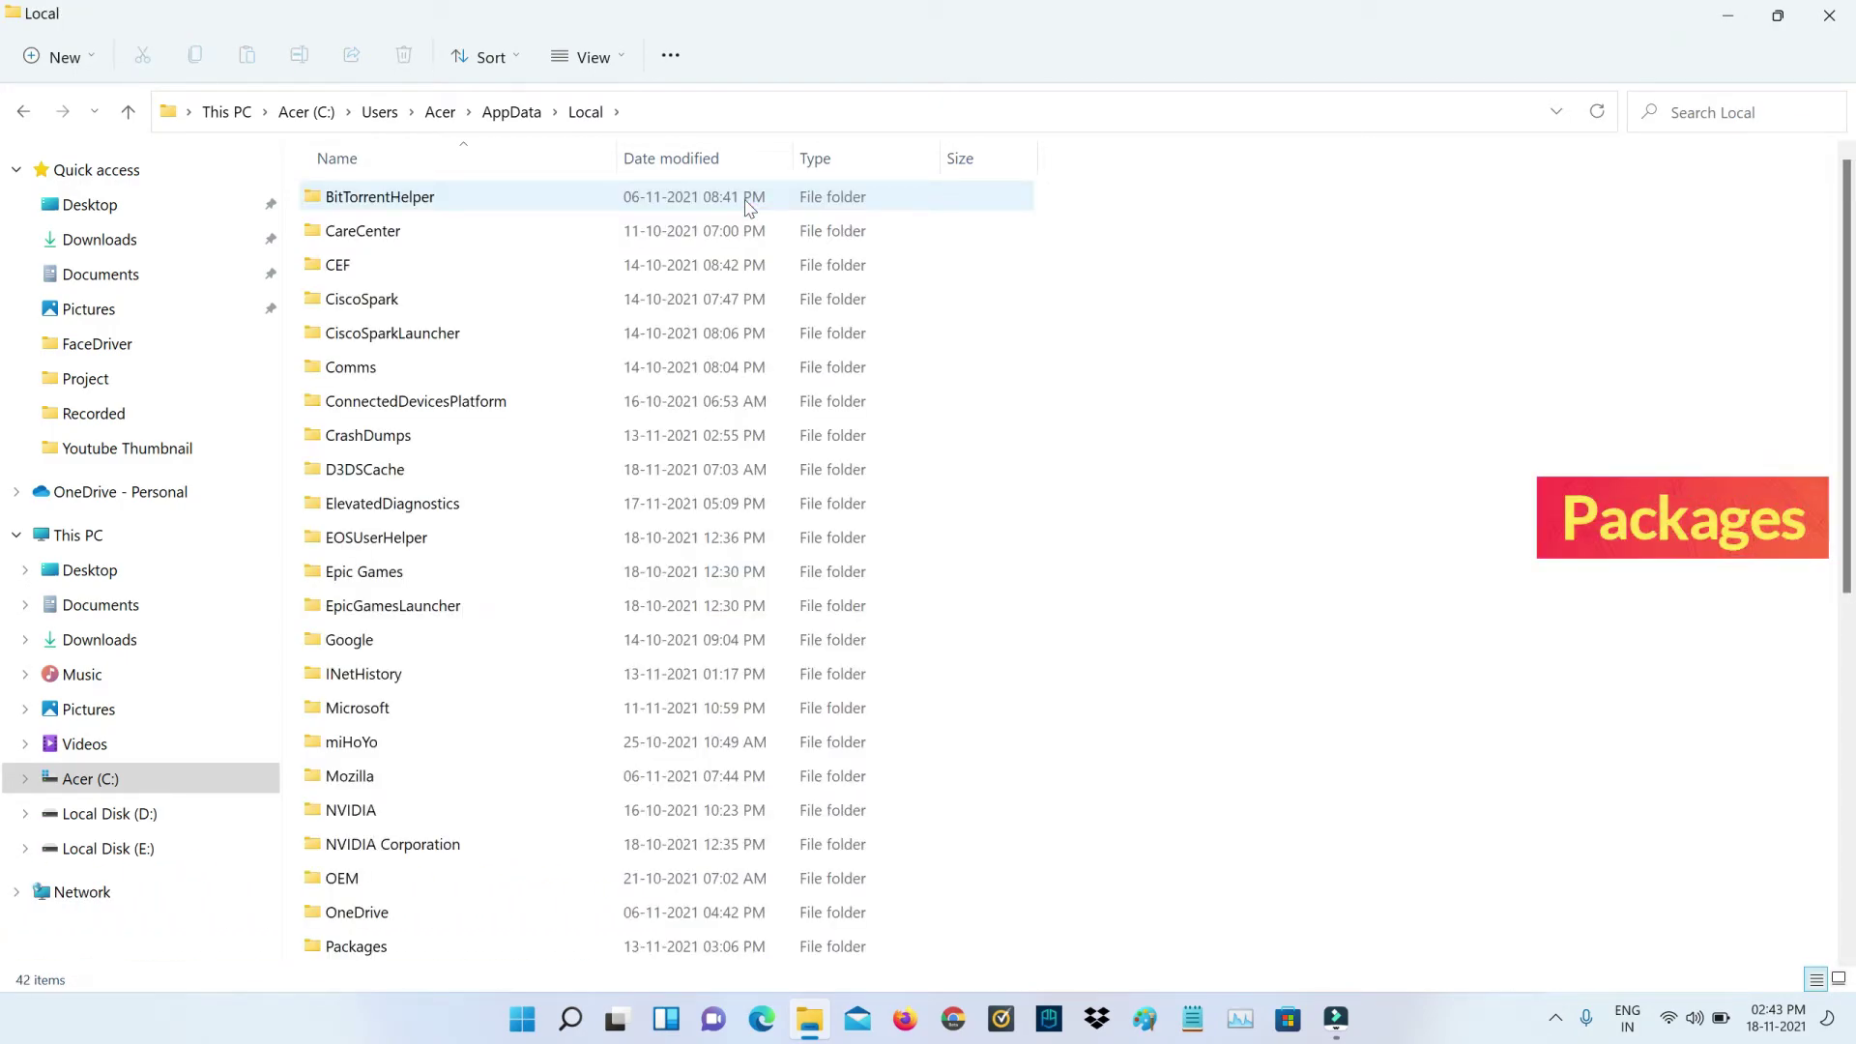
Open the Packages folder inside Local.
{"action": "left_click", "coordinate": [746, 205]}
{"action": "key", "text": "p"}
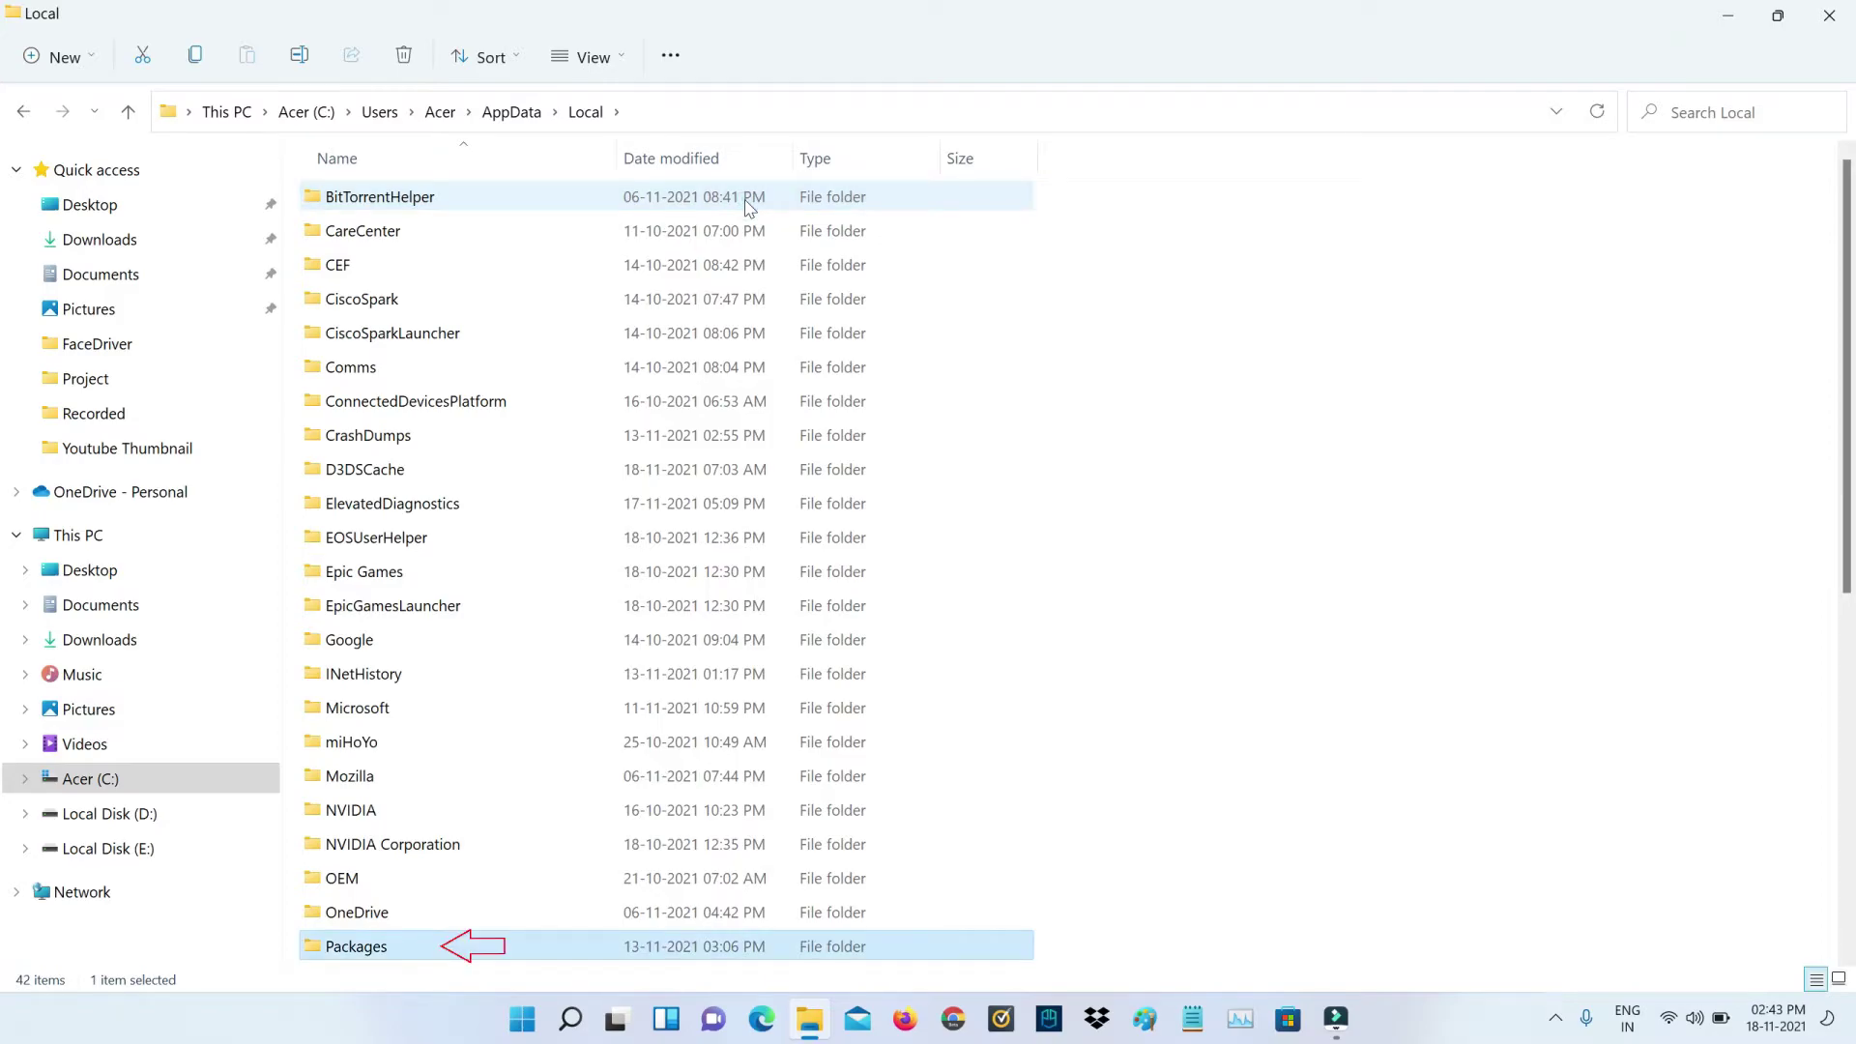
{"action": "key", "text": "Return"}
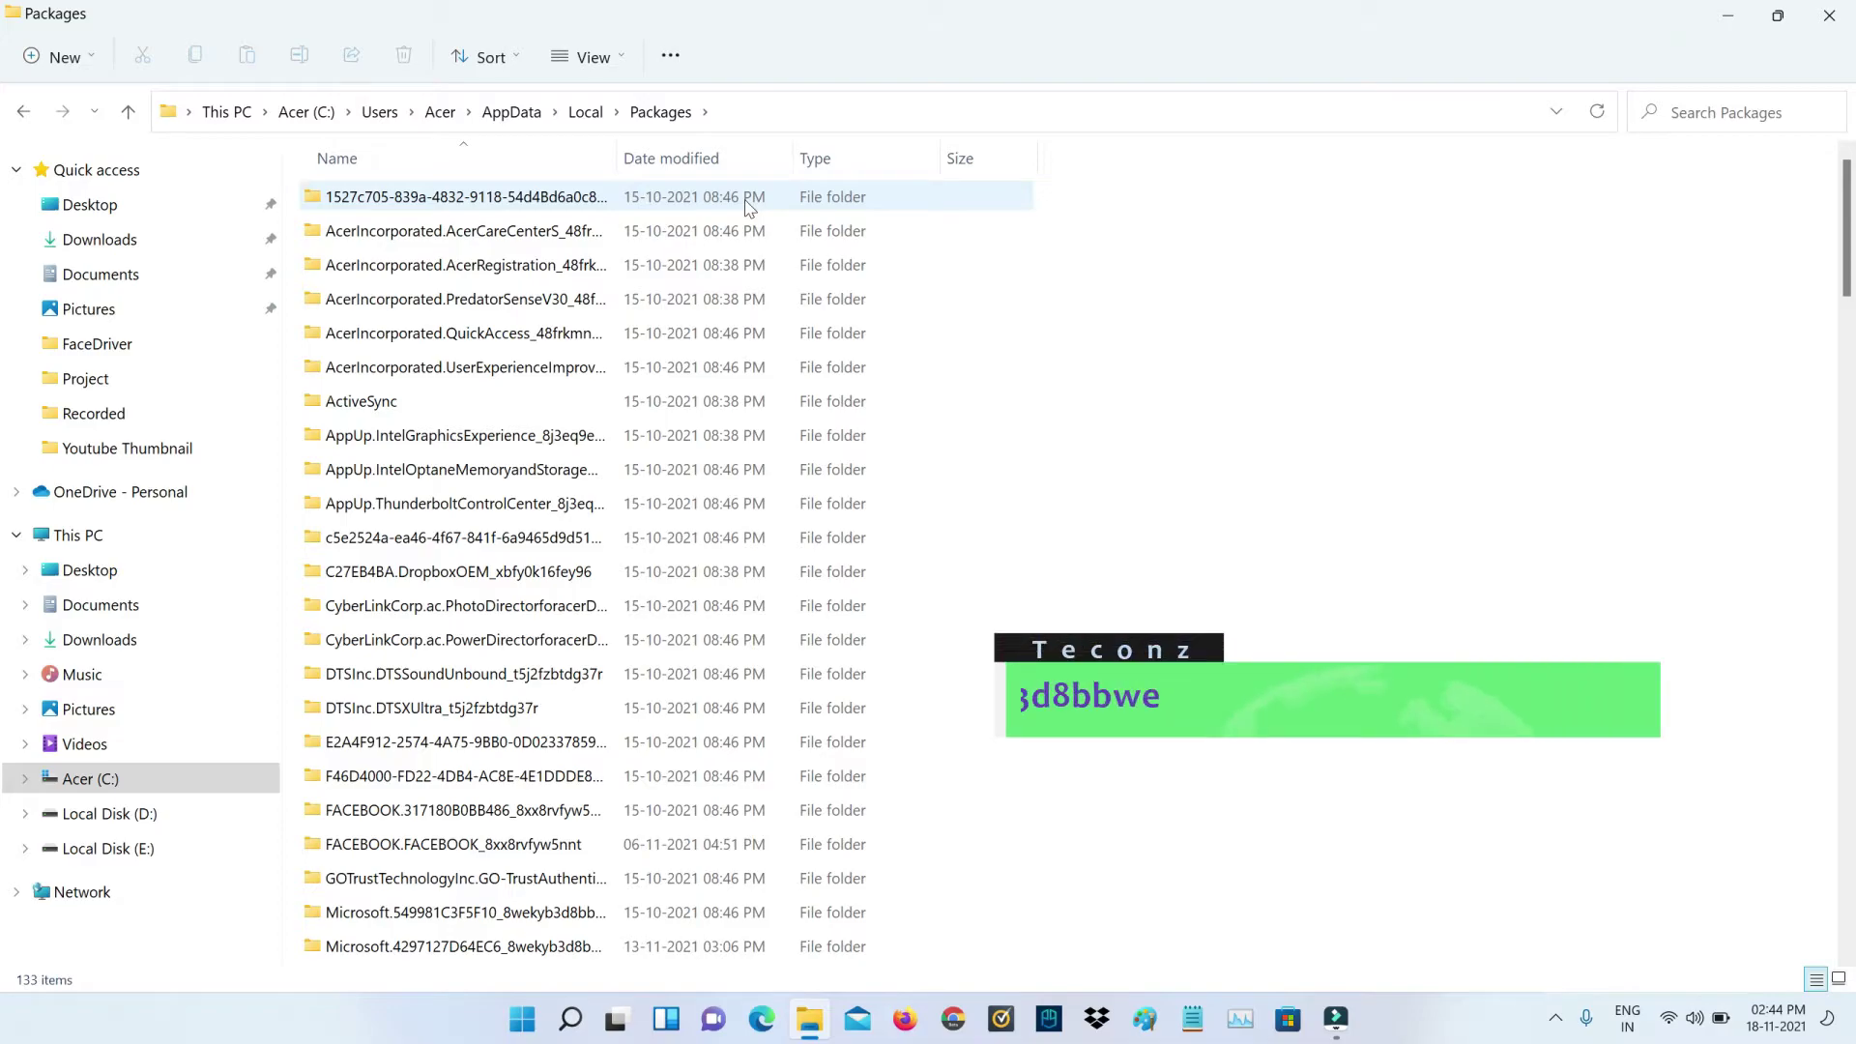
Delete LocalCache from the Microsoft.StorePurchaseApp_8wekyb3d8bbwe package folder.
{"action": "key", "text": "m"}
{"action": "key", "text": "Down"}
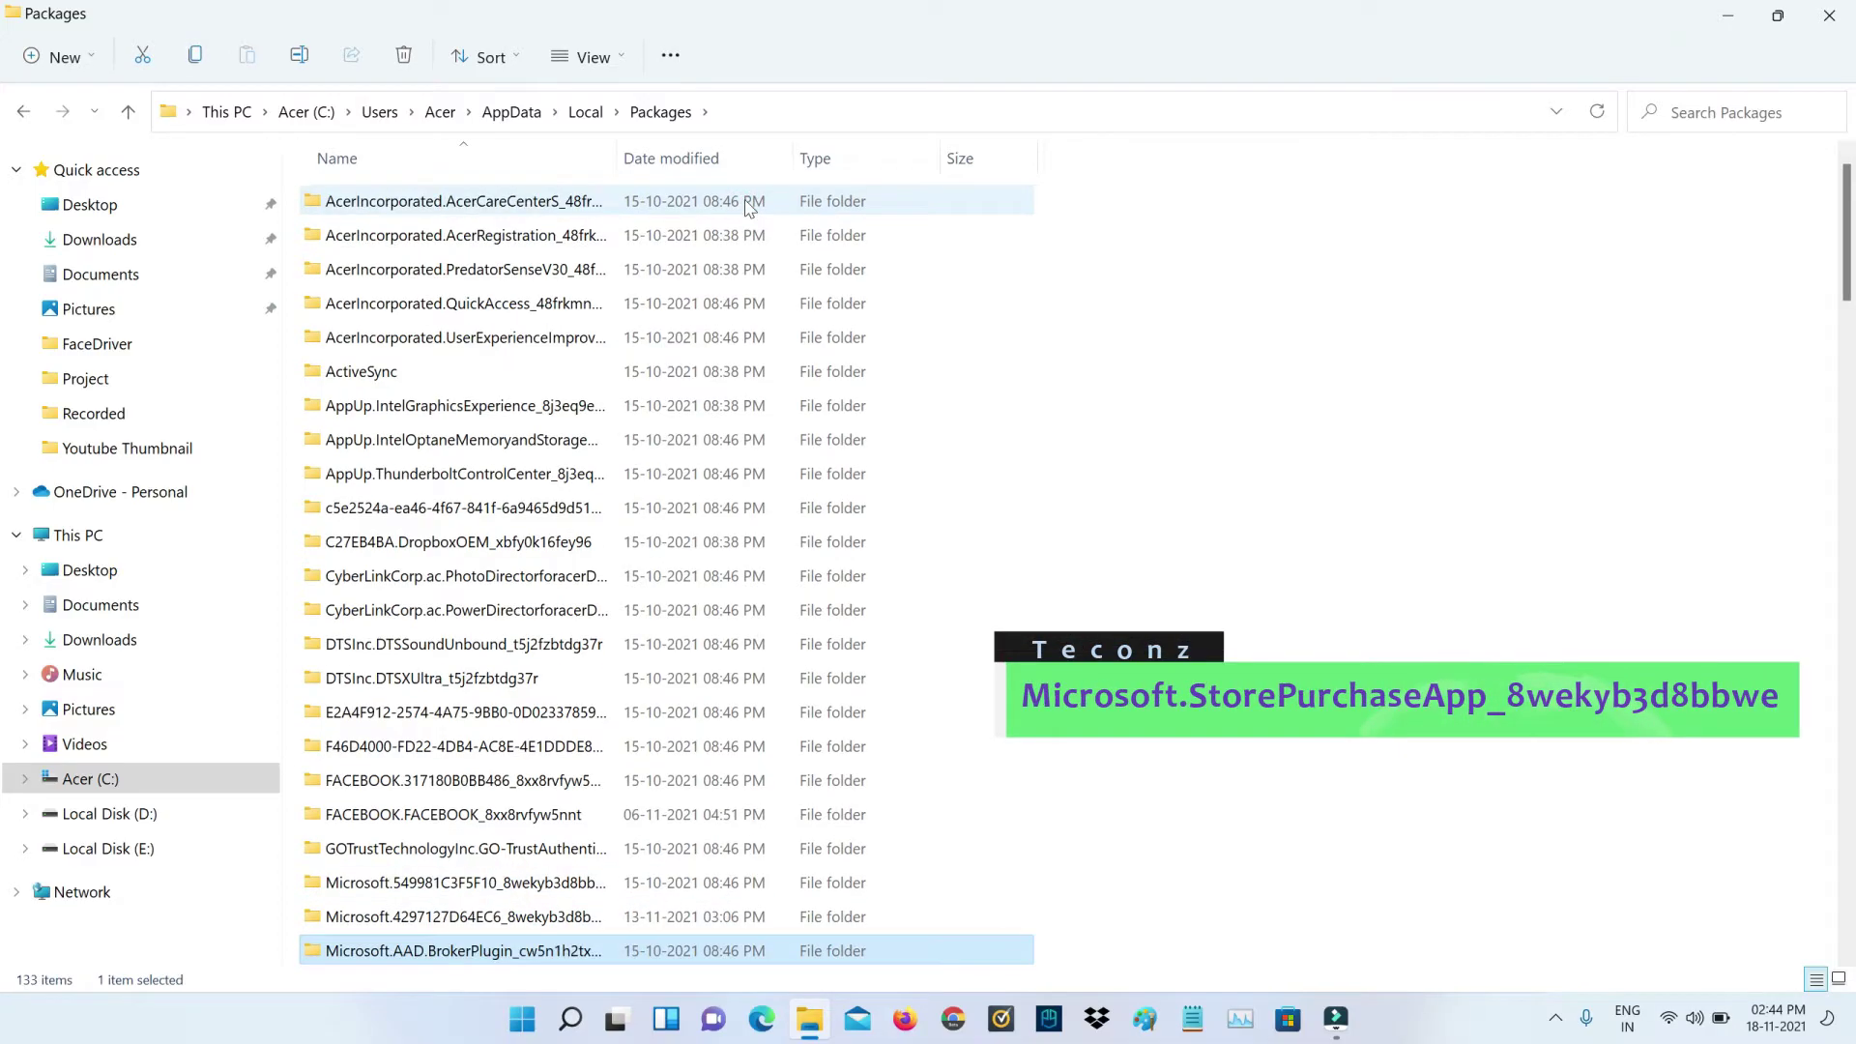
{"action": "scroll", "coordinate": [1524, 574], "scroll_direction": "down", "scroll_amount": 12}
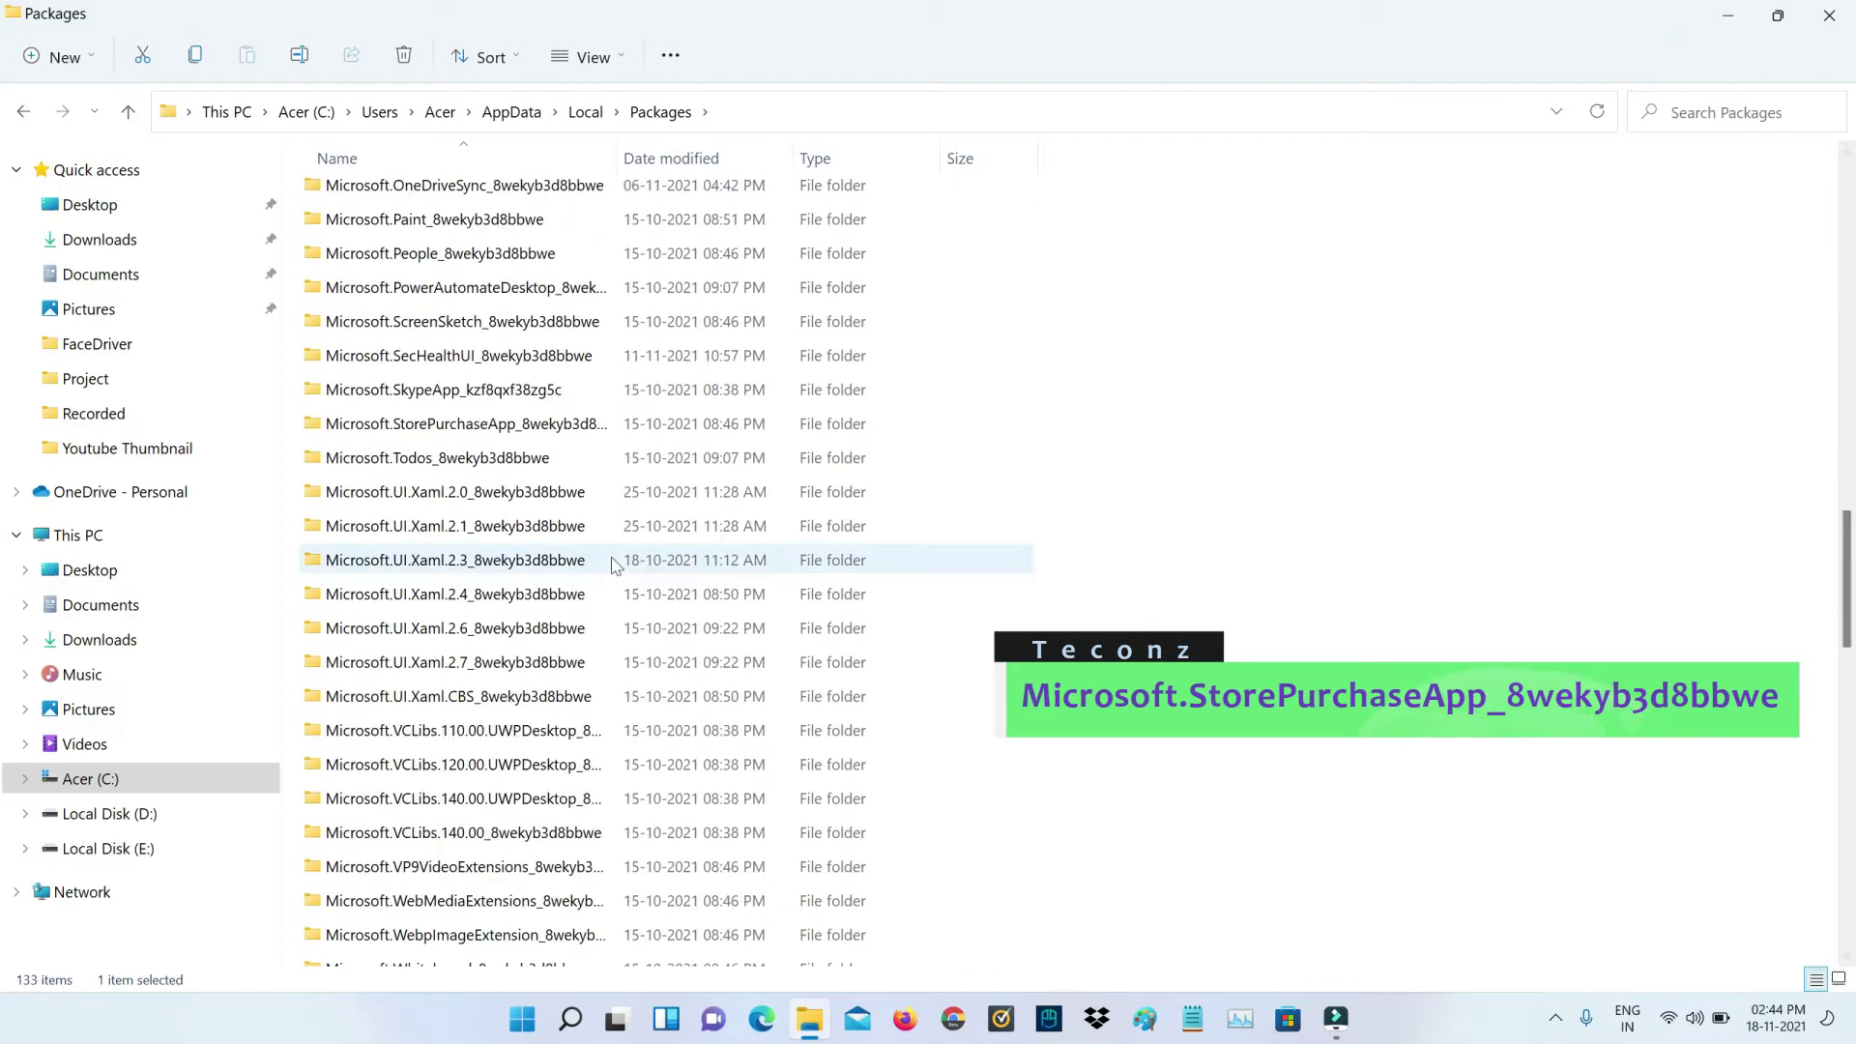
{"action": "left_click", "coordinate": [569, 430]}
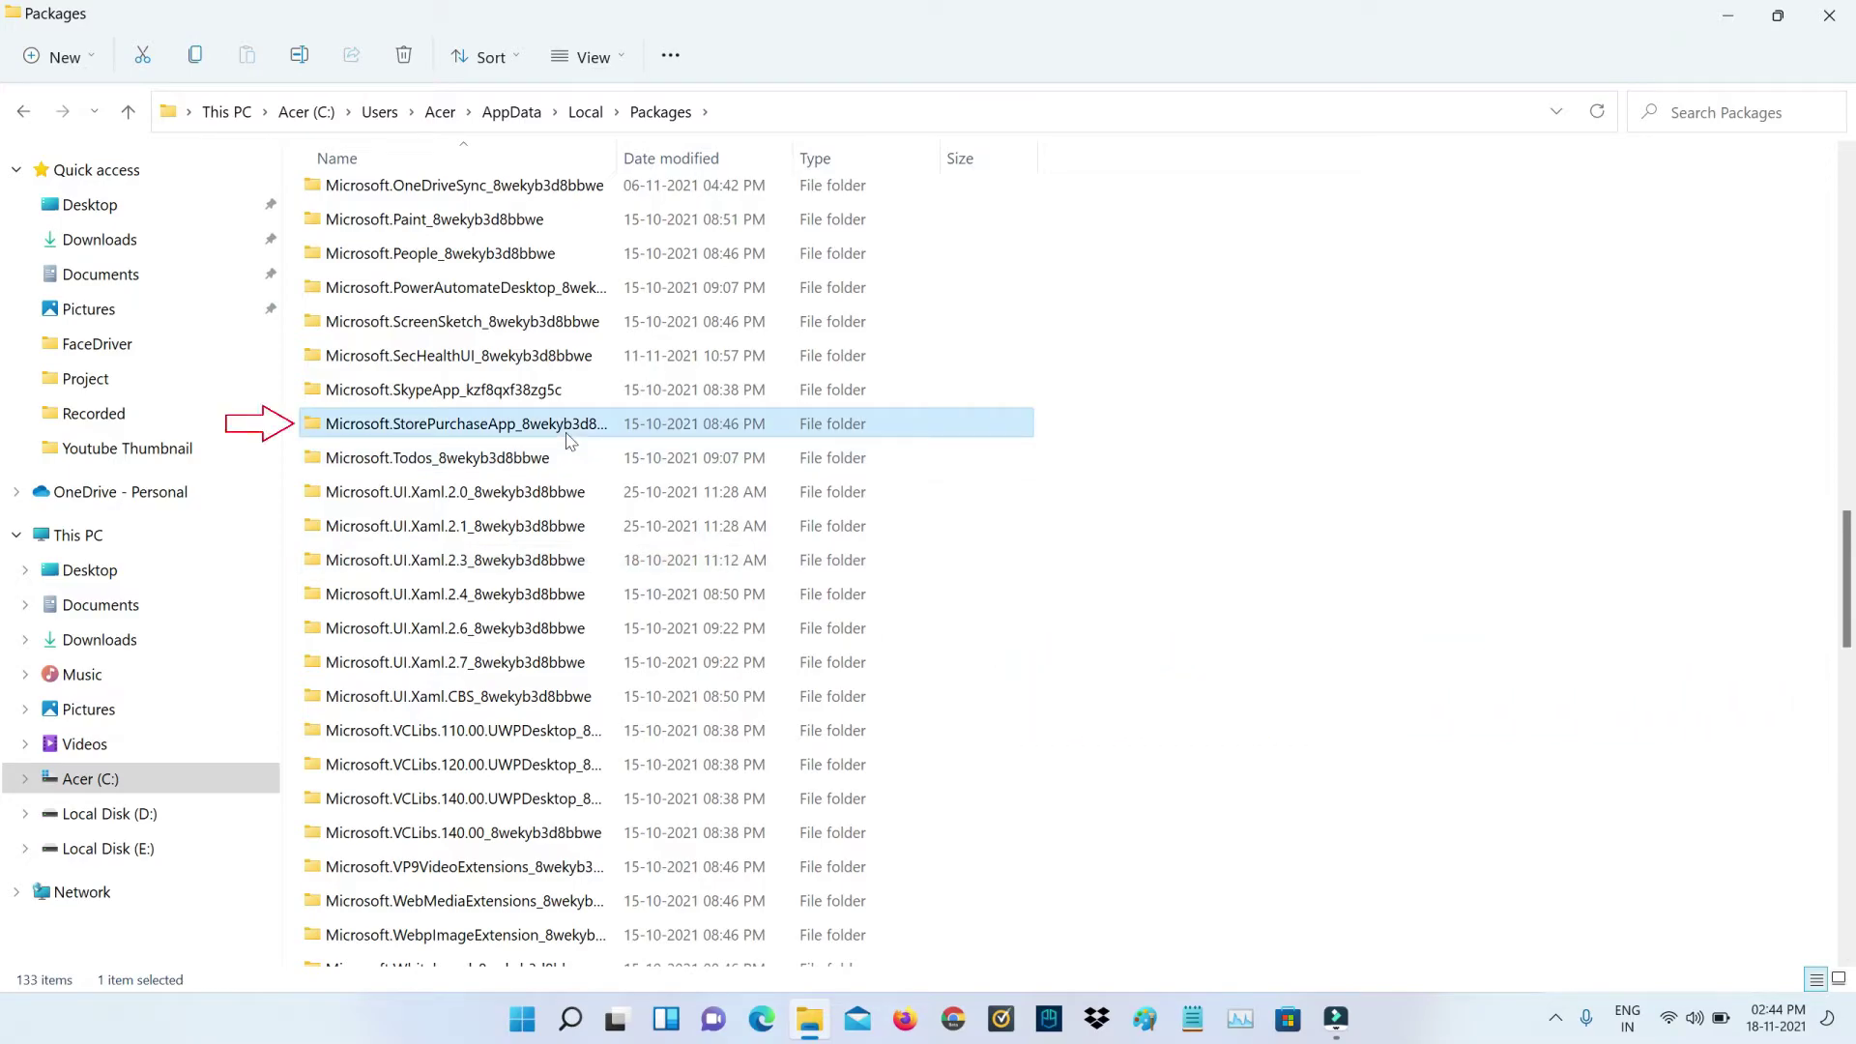
{"action": "double_click", "coordinate": [569, 433]}
{"action": "left_click", "coordinate": [670, 261]}
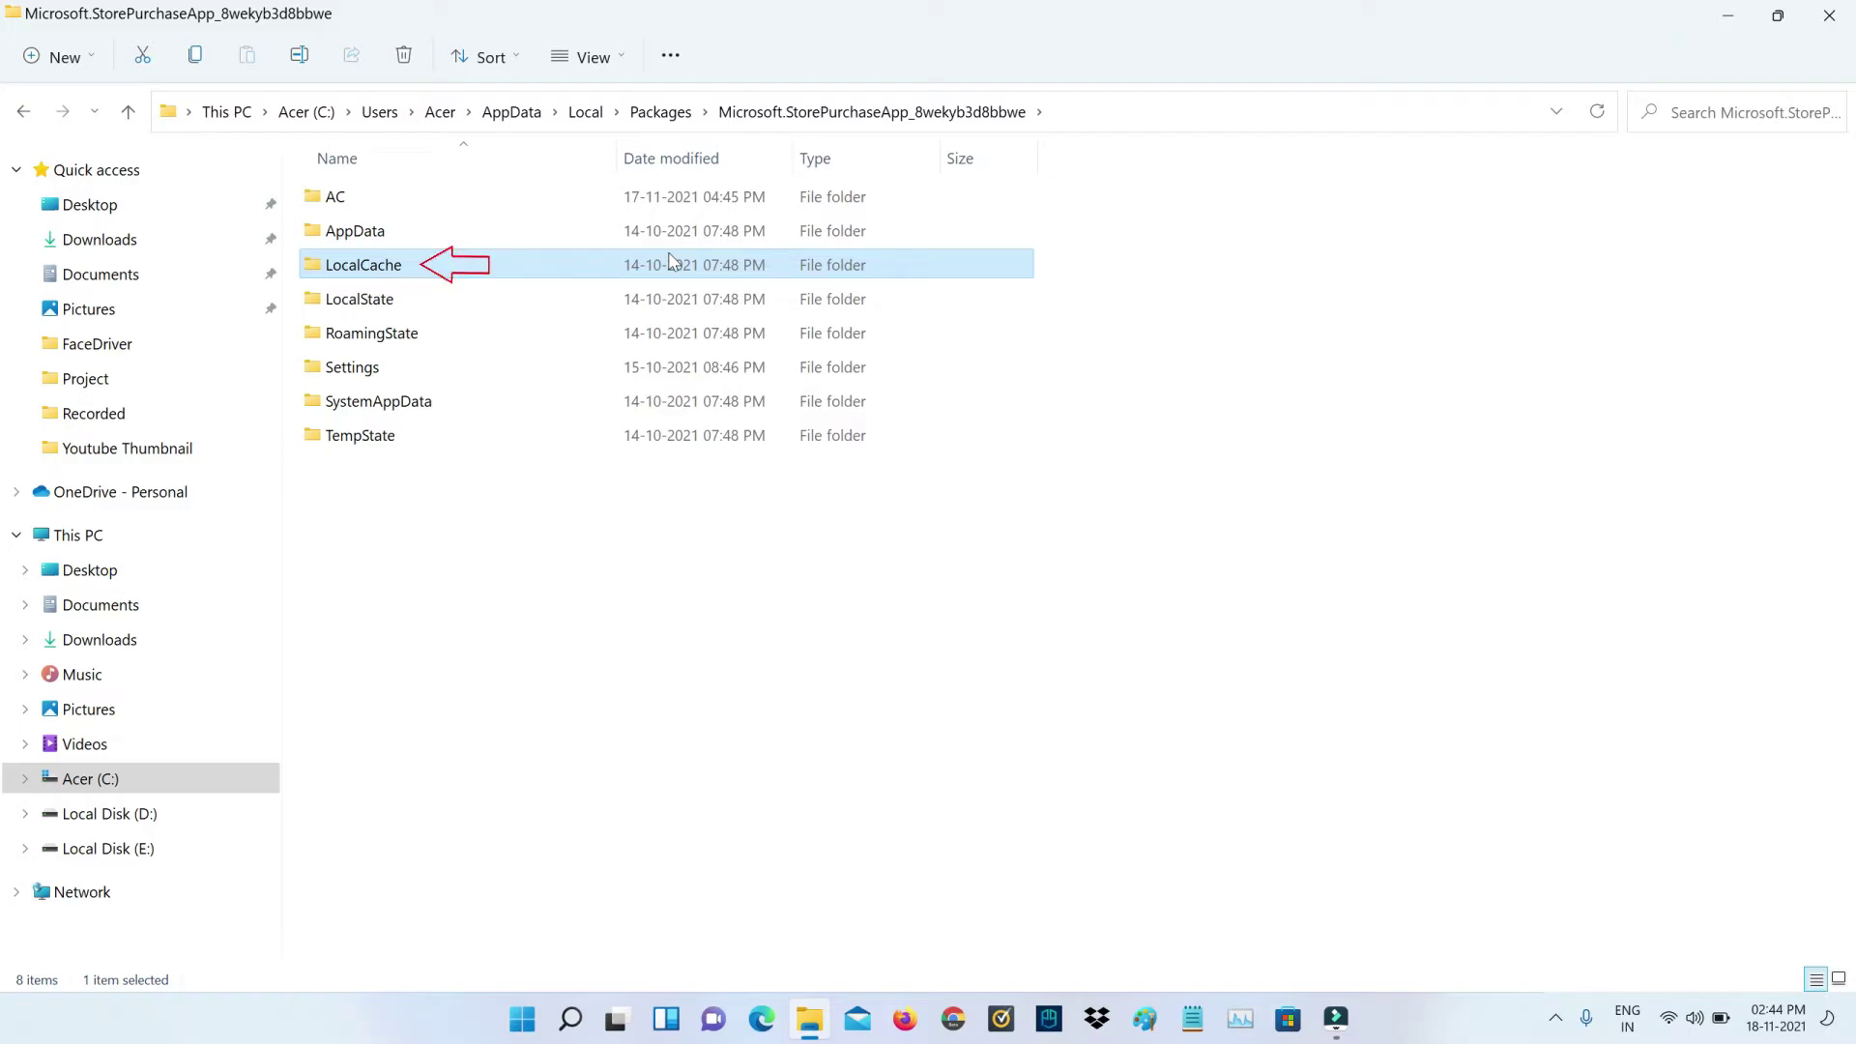
{"action": "key", "text": "Delete"}
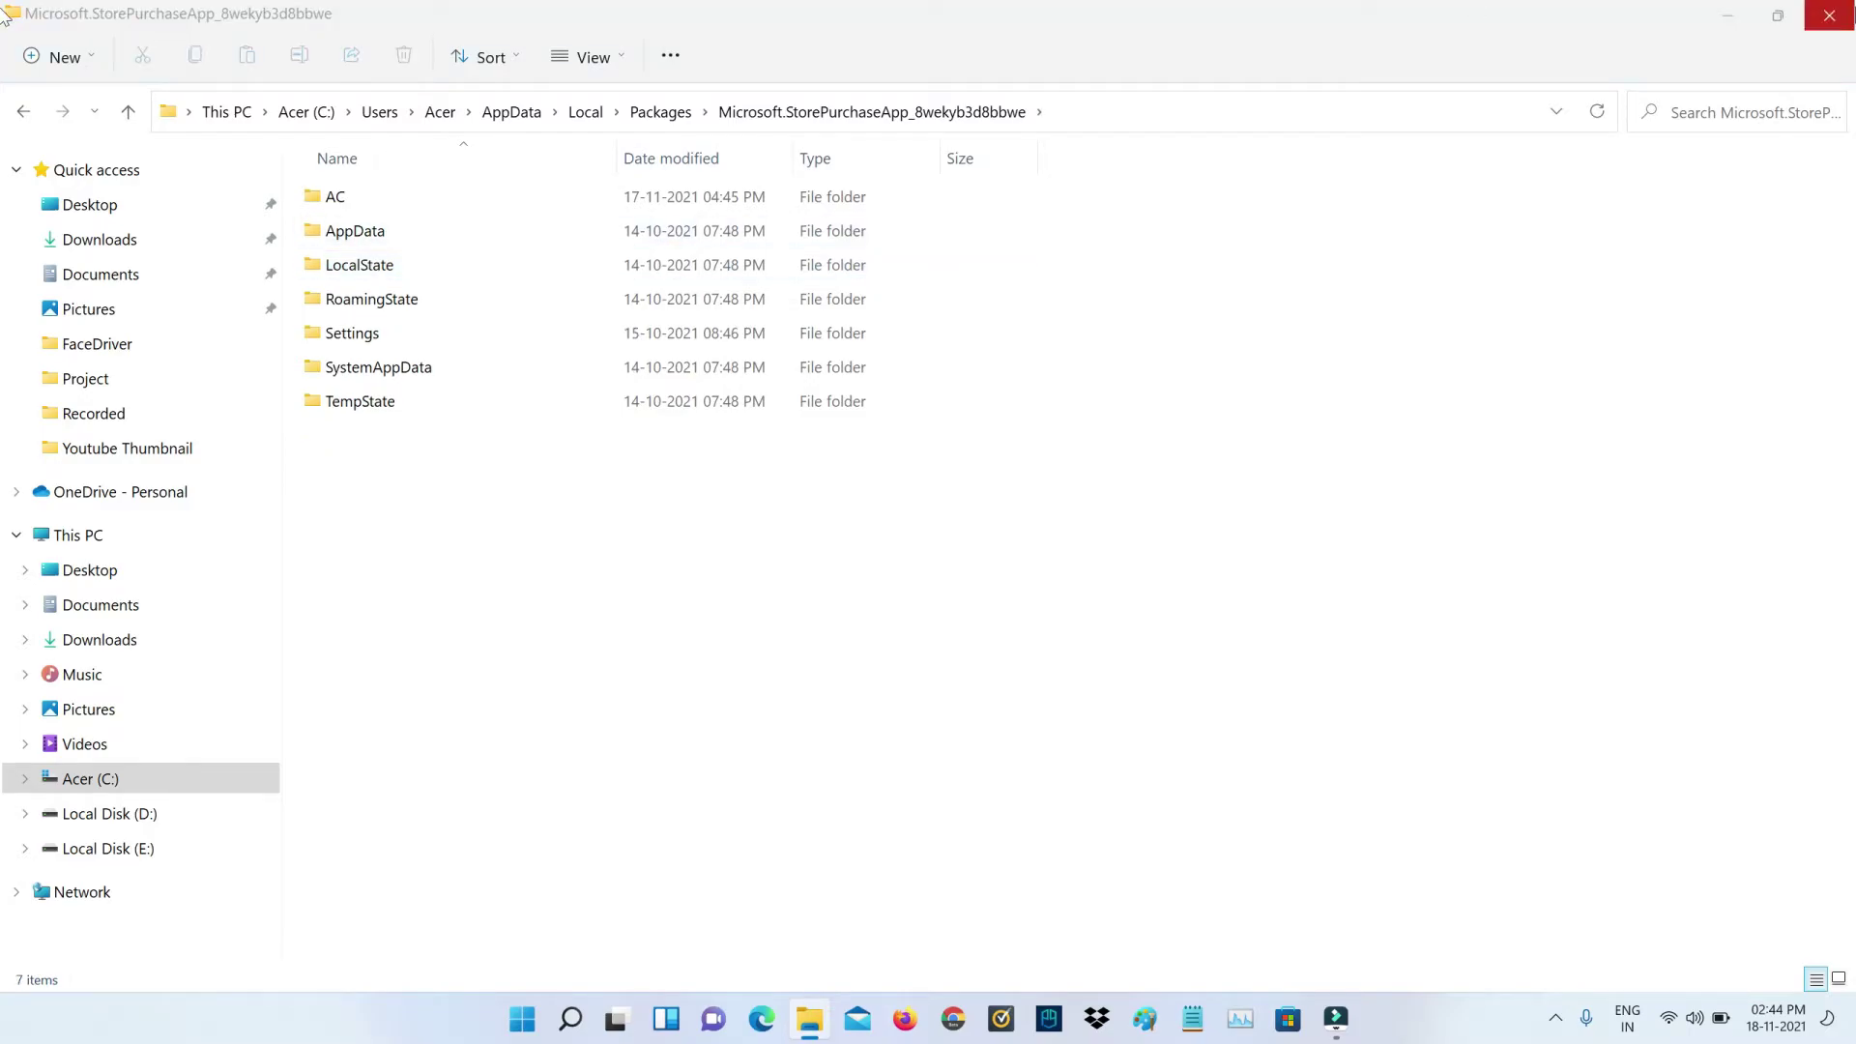
Clear to the desktop and confirm Restart in the Shut Down Windows dialog.
{"action": "key", "text": "super+d"}
{"action": "key", "text": "alt+F4"}
{"action": "key", "text": "Down"}
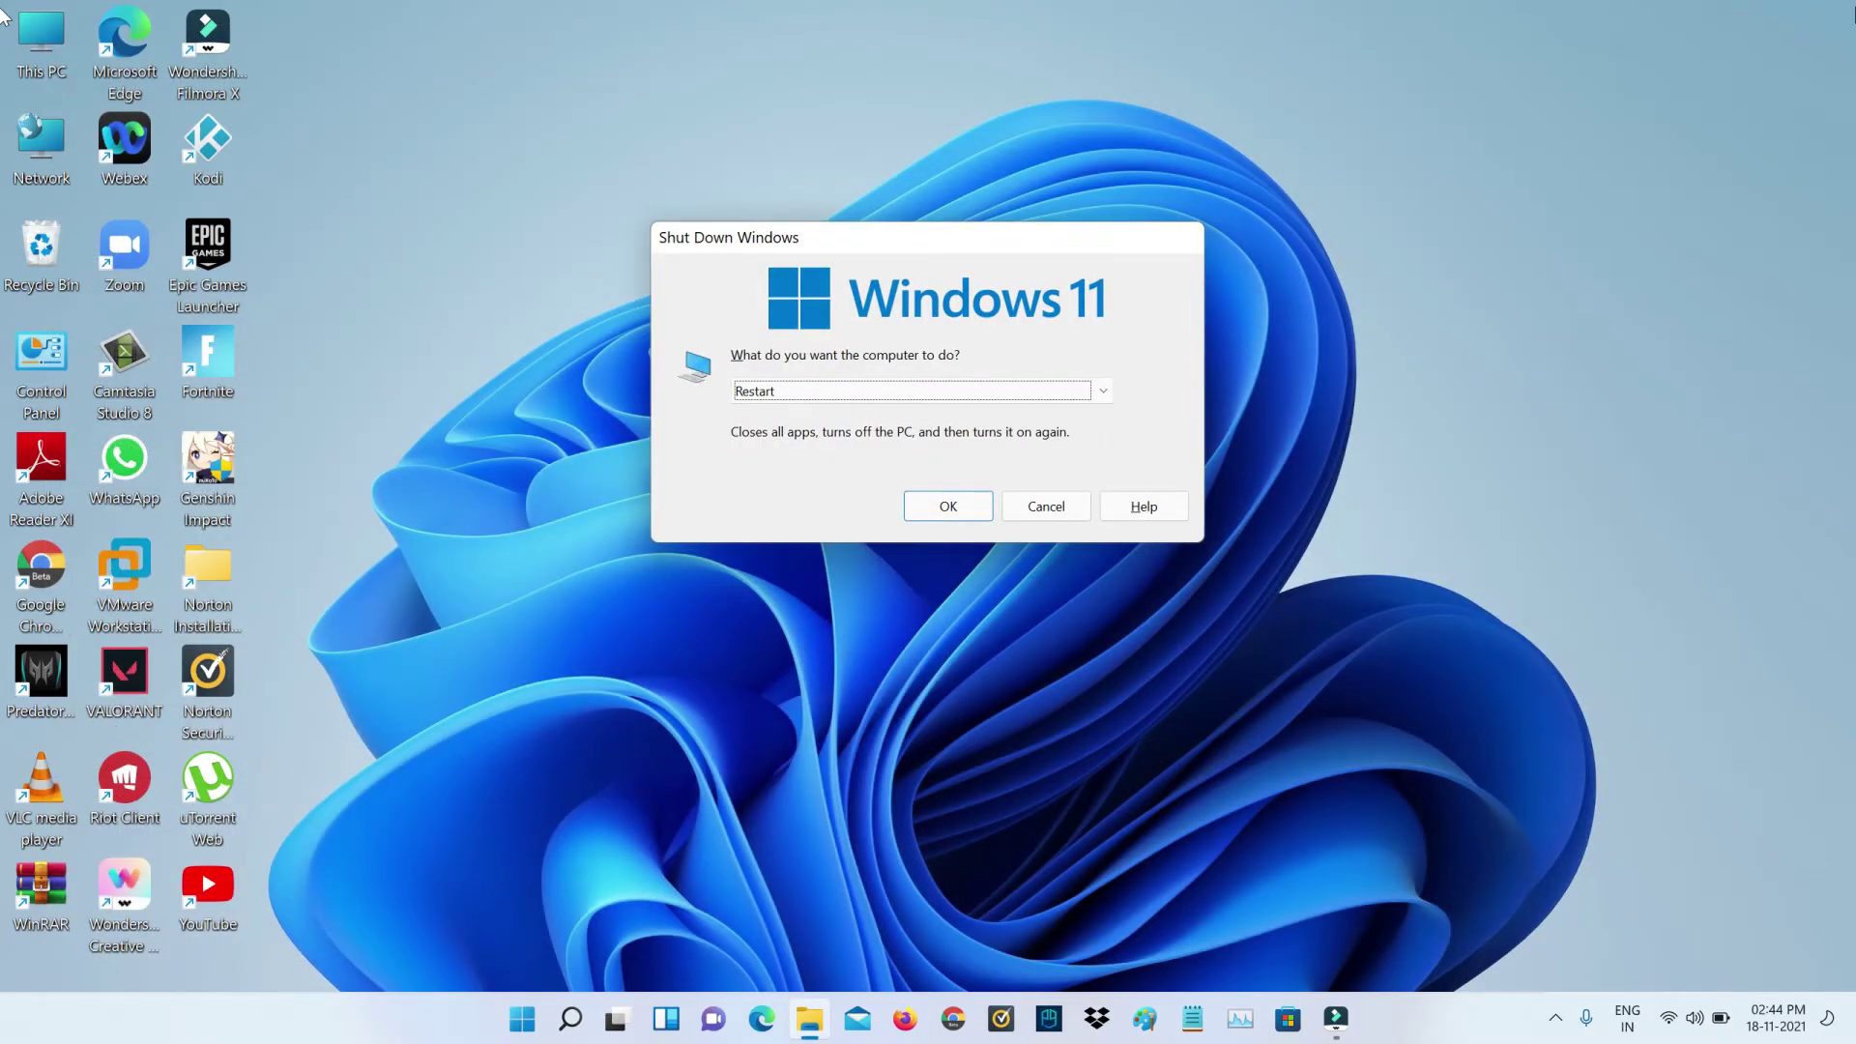
{"action": "key", "text": "Return"}
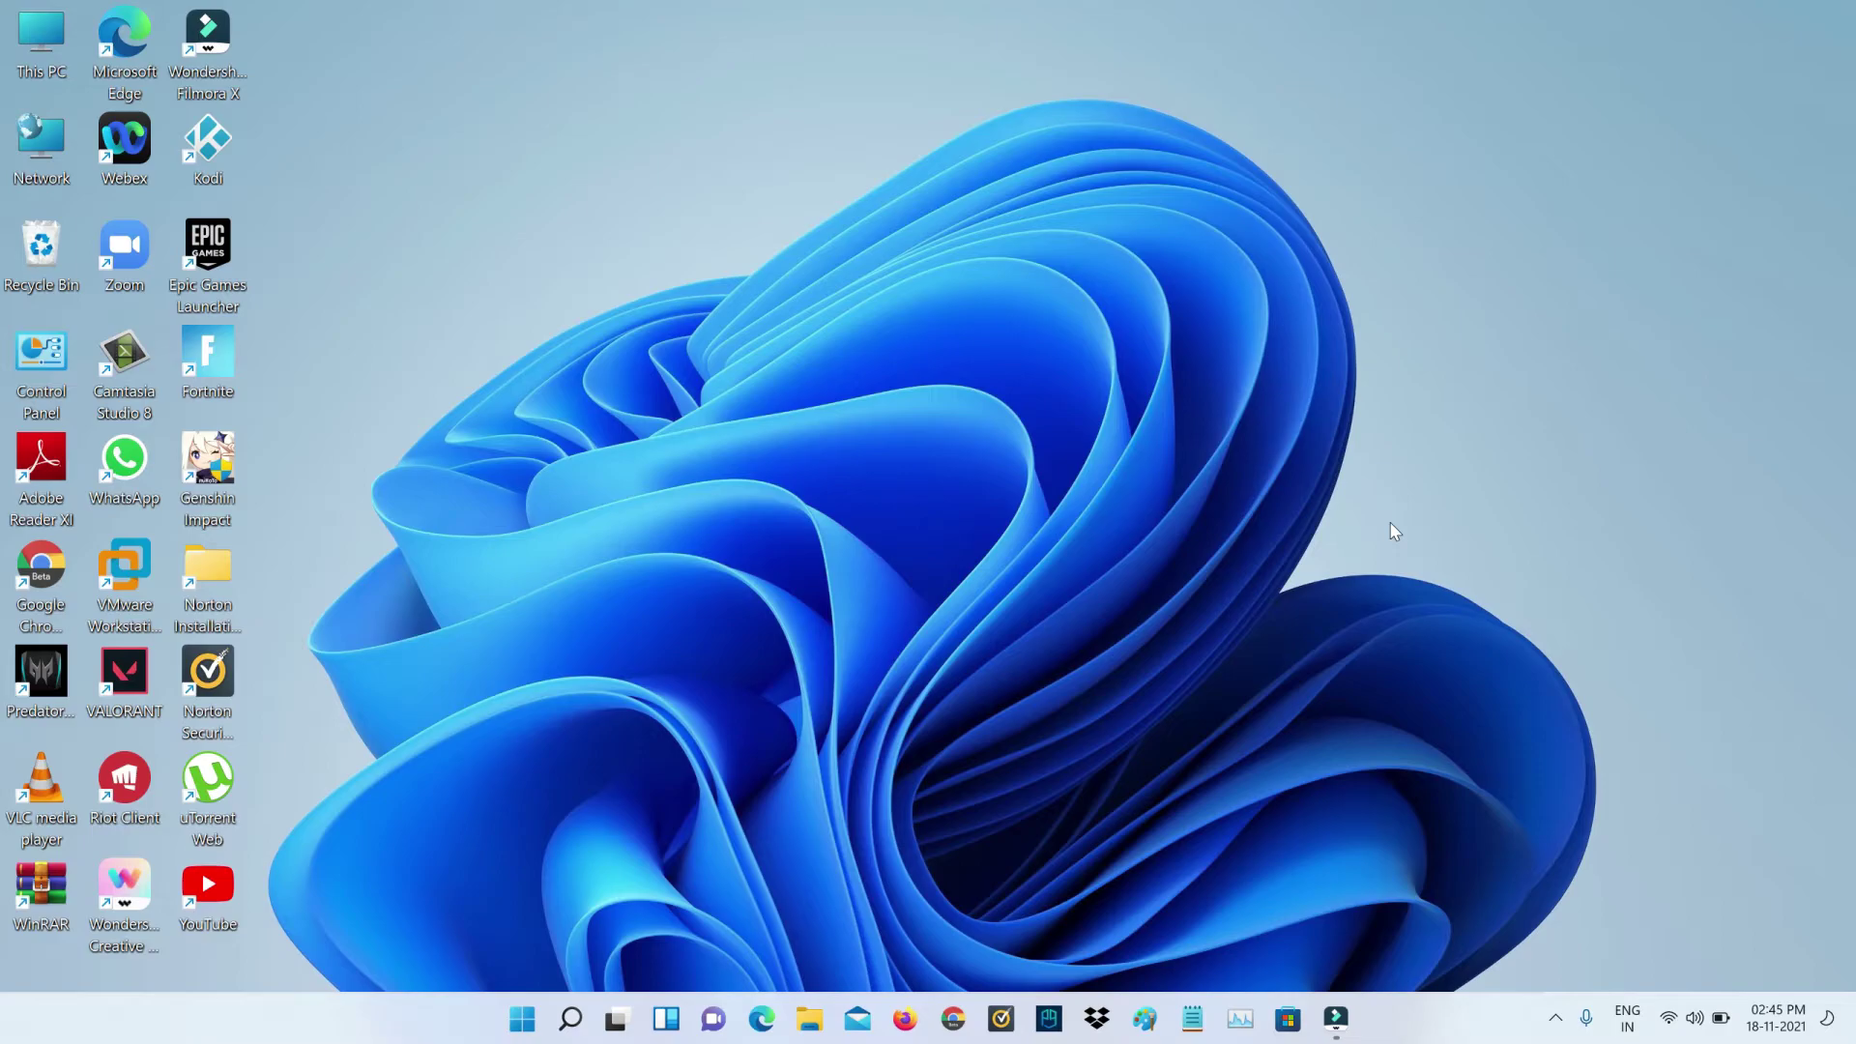
{"action": "left_click", "coordinate": [1669, 1034]}
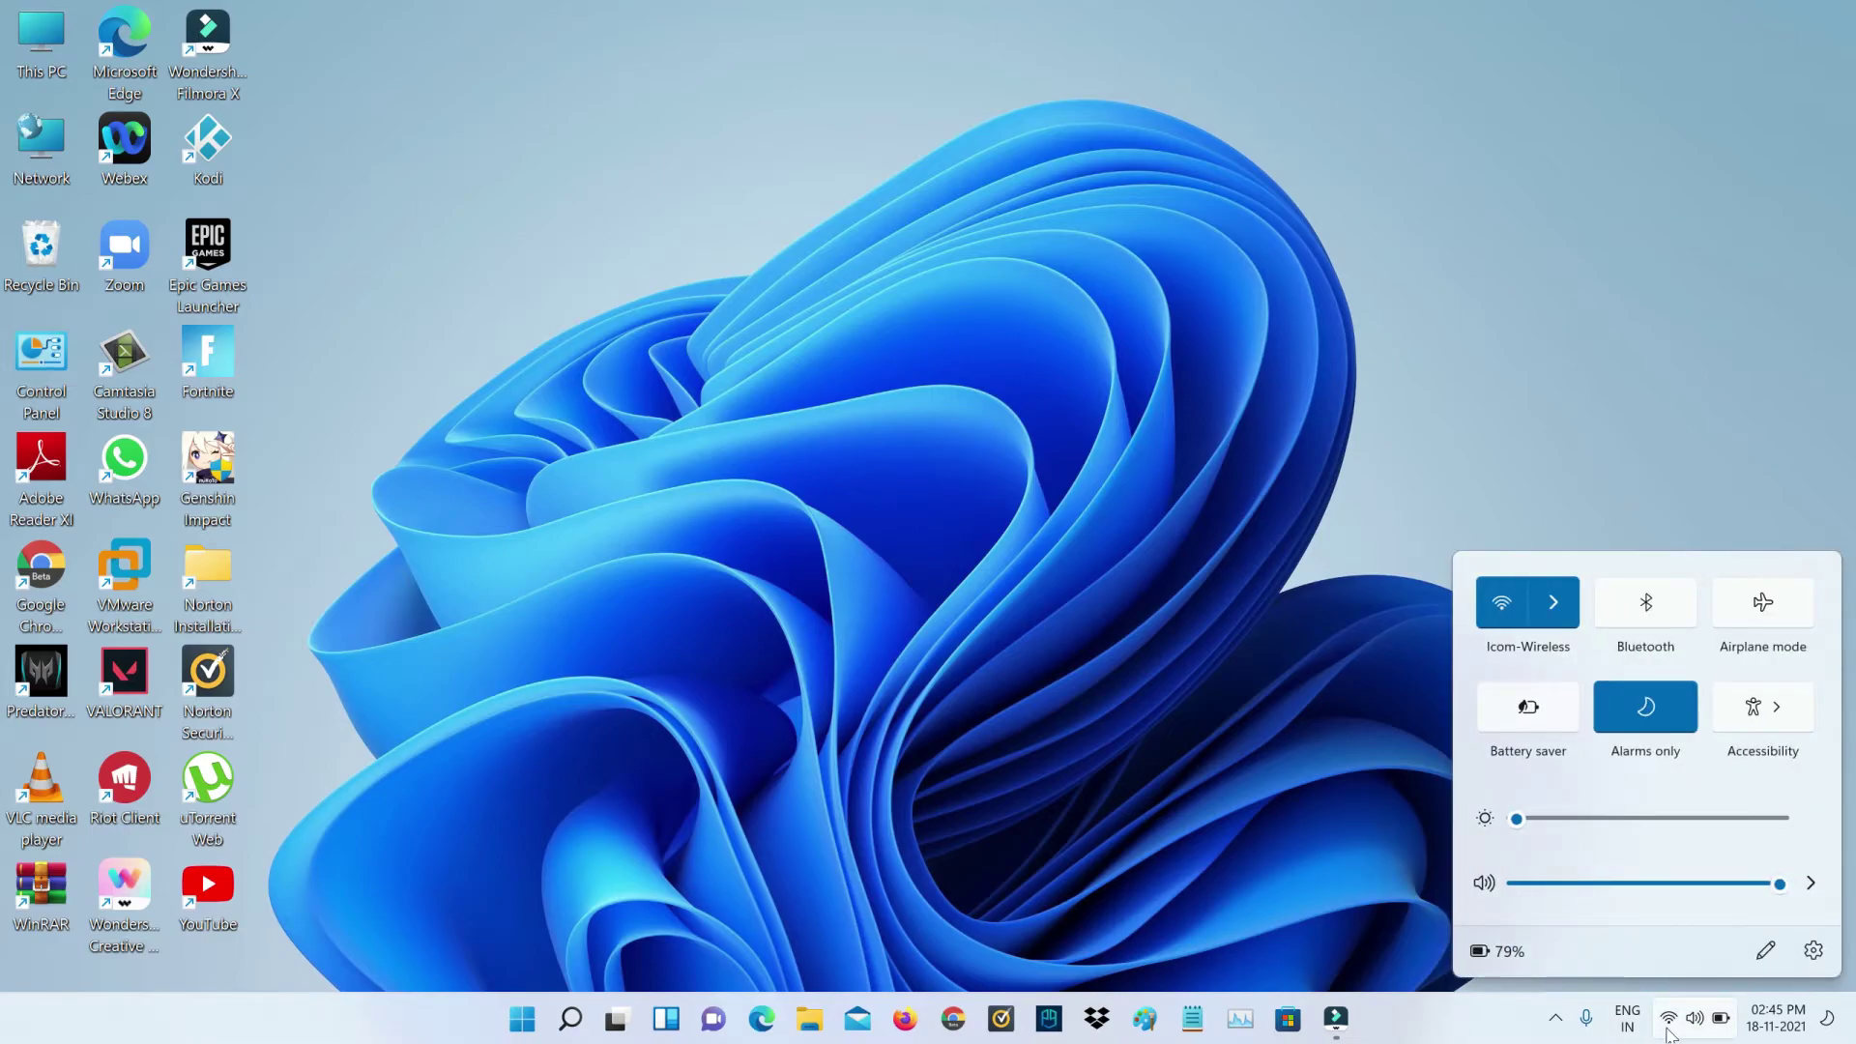
{"action": "left_click", "coordinate": [1670, 1034]}
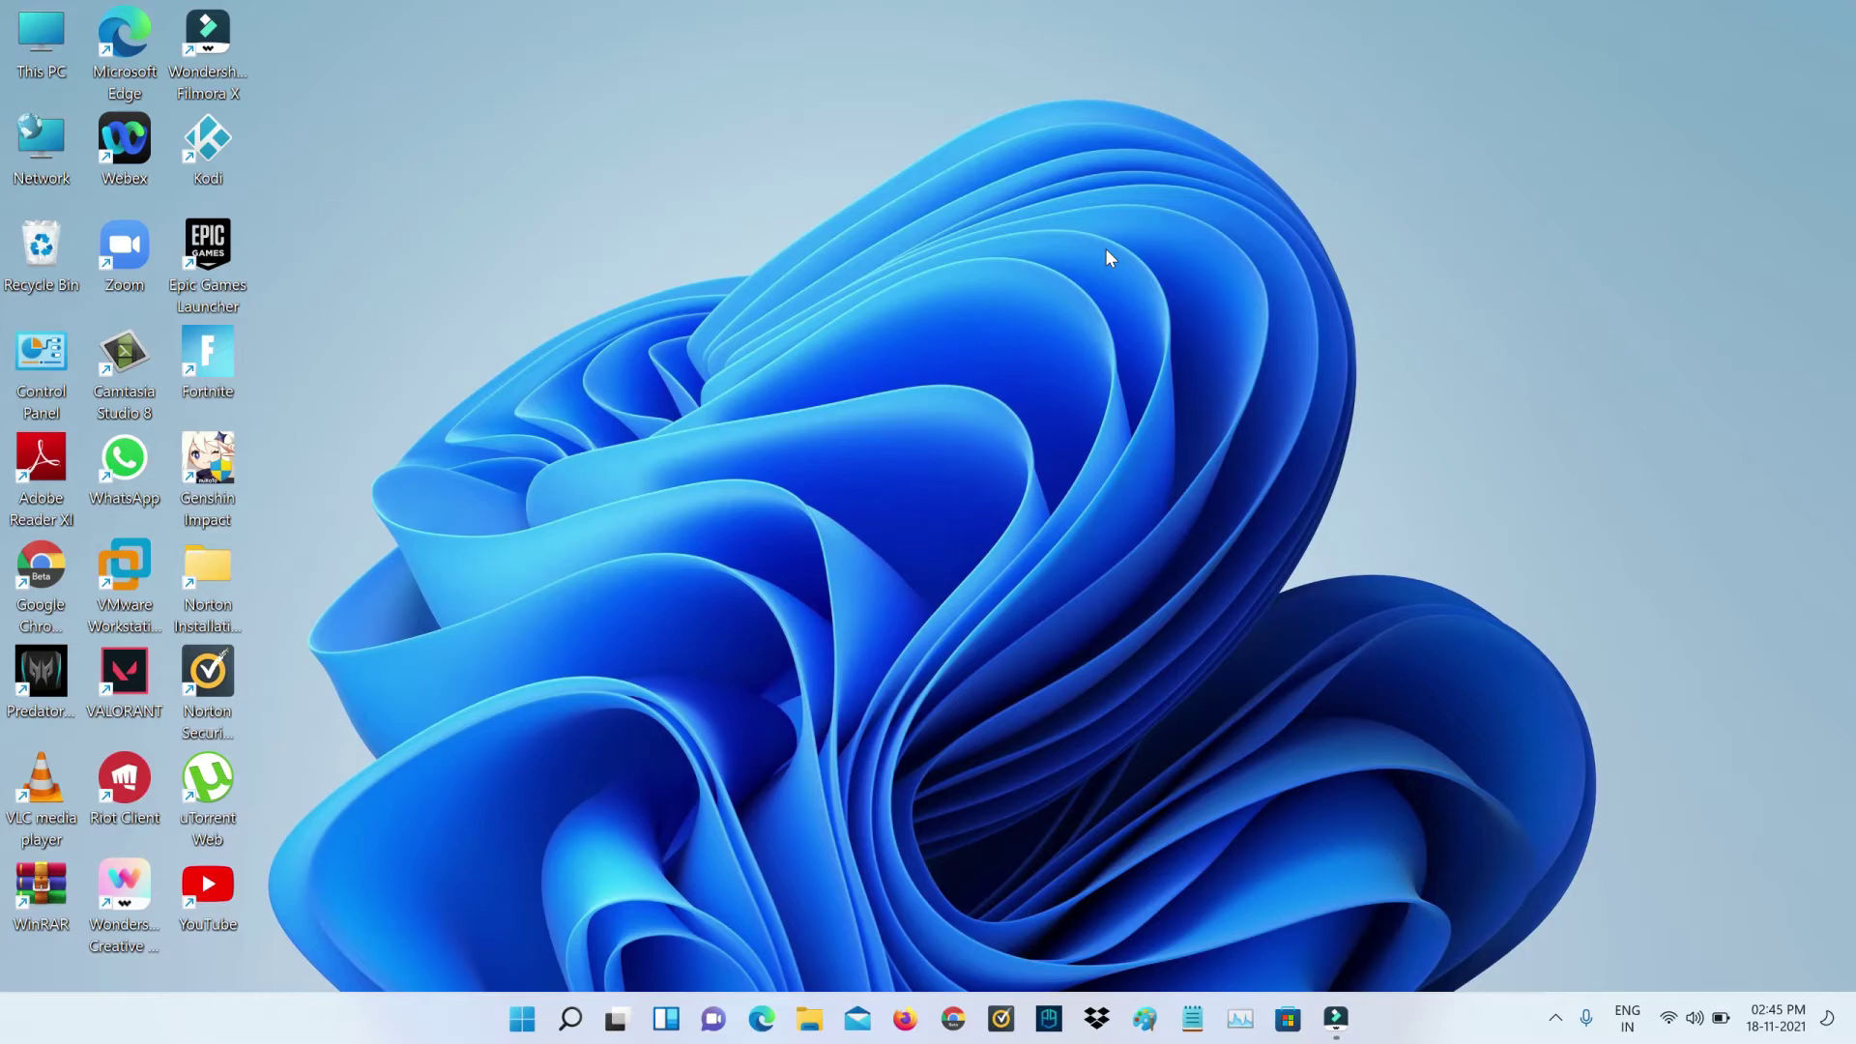
Launch the Xbox app from Start search with 'xb'.
{"action": "key", "text": "super"}
{"action": "type", "text": "xb"}
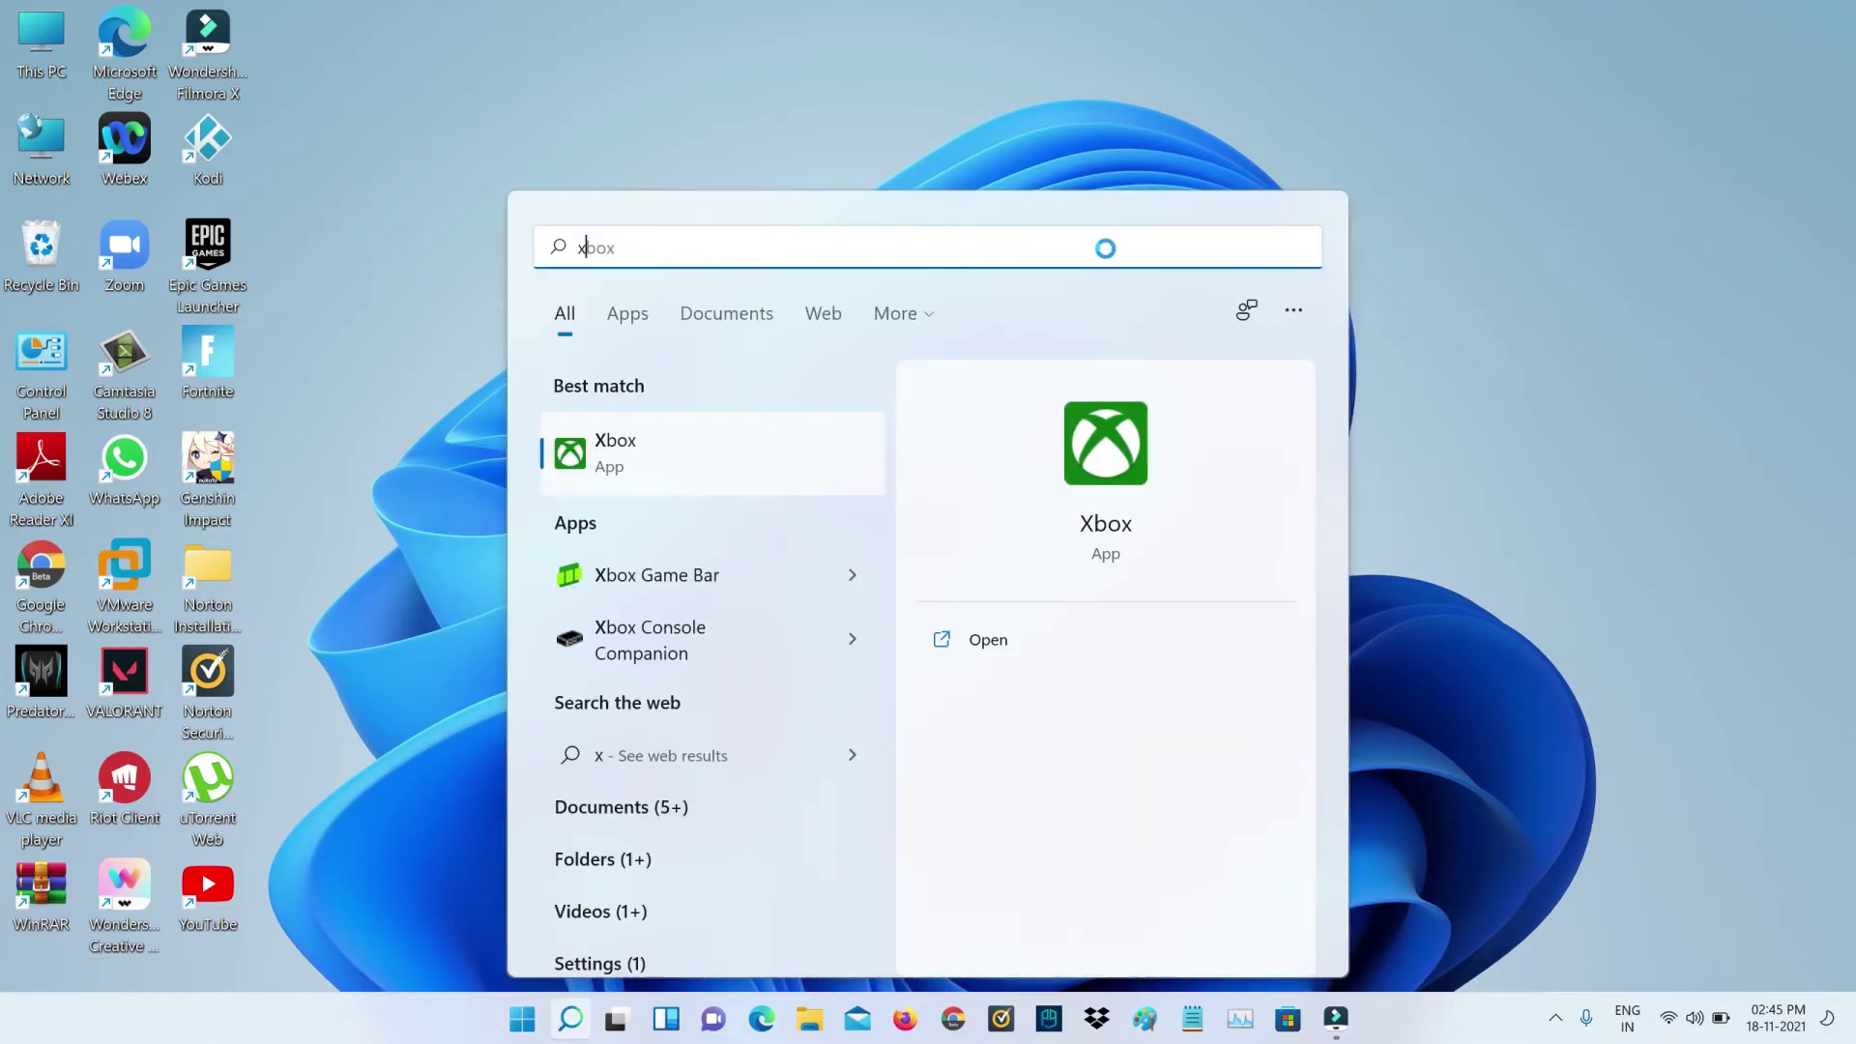
{"action": "left_click", "coordinate": [676, 456]}
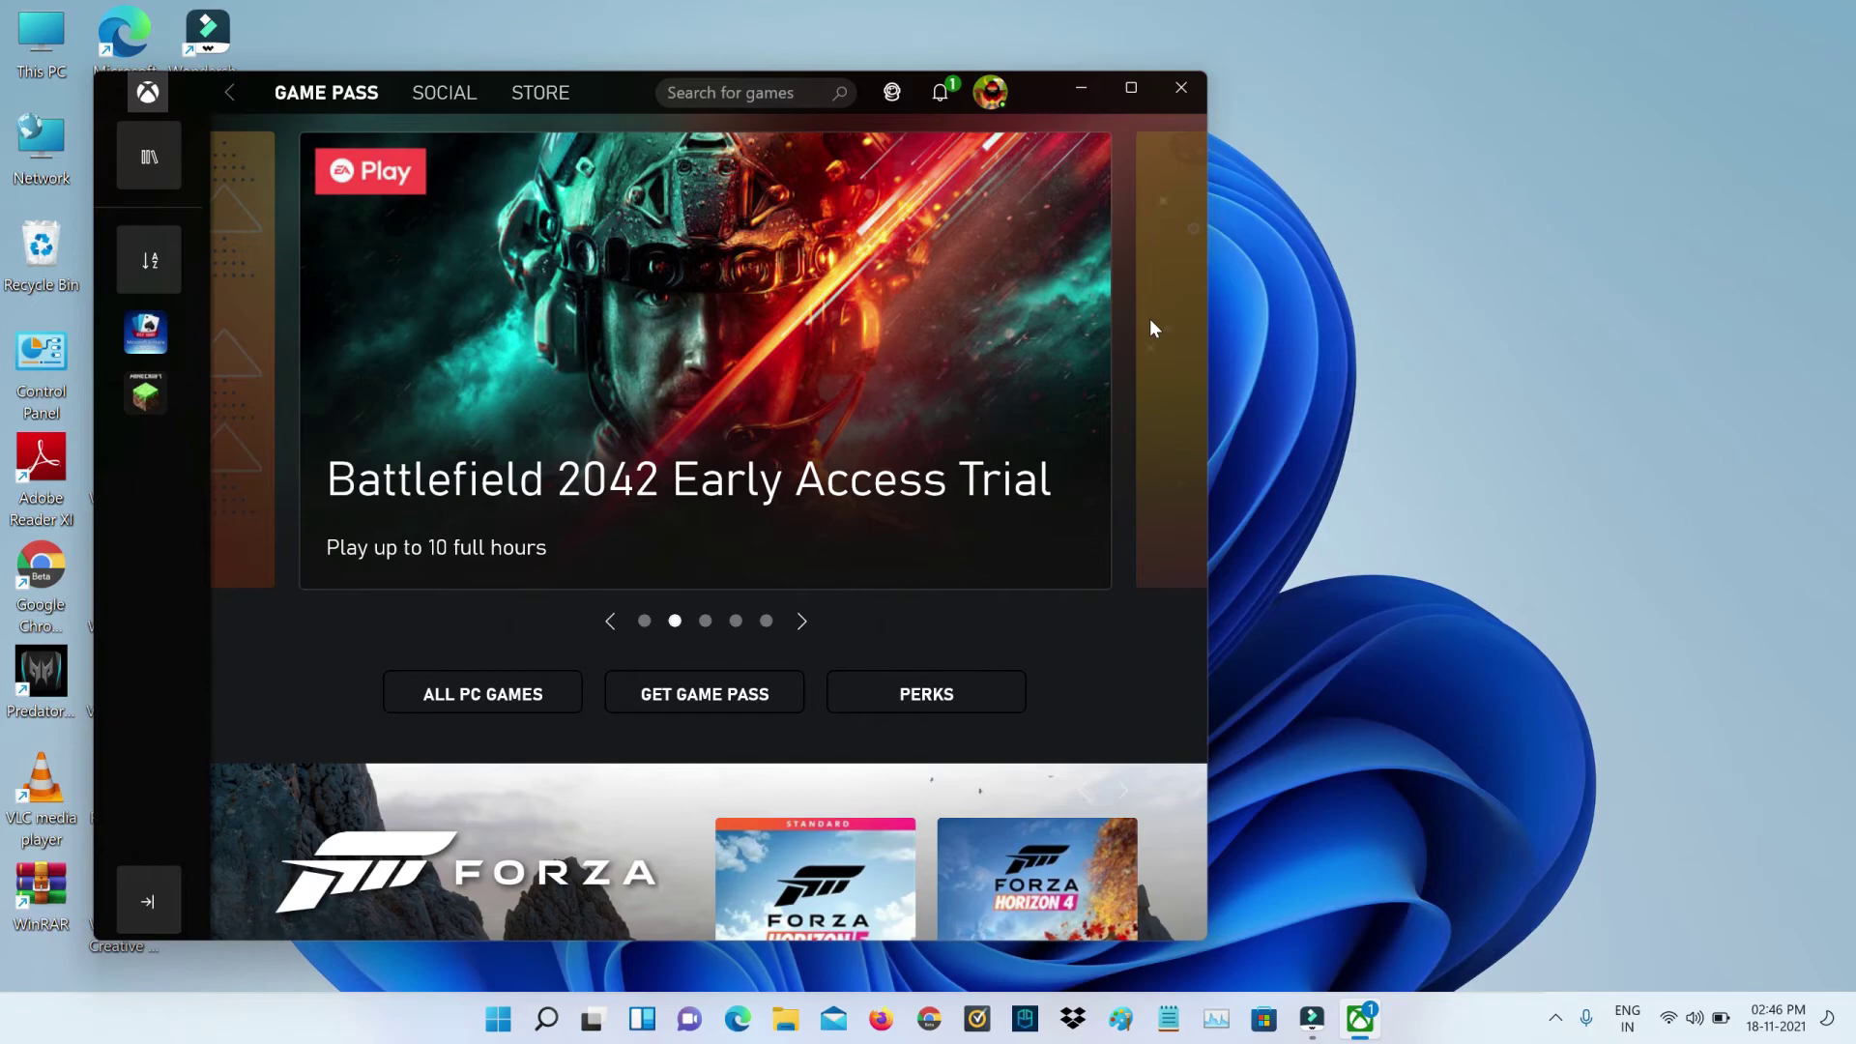
Install Forza Horizon 5 Standard Edition and view its download progress.
{"action": "left_click", "coordinate": [814, 874]}
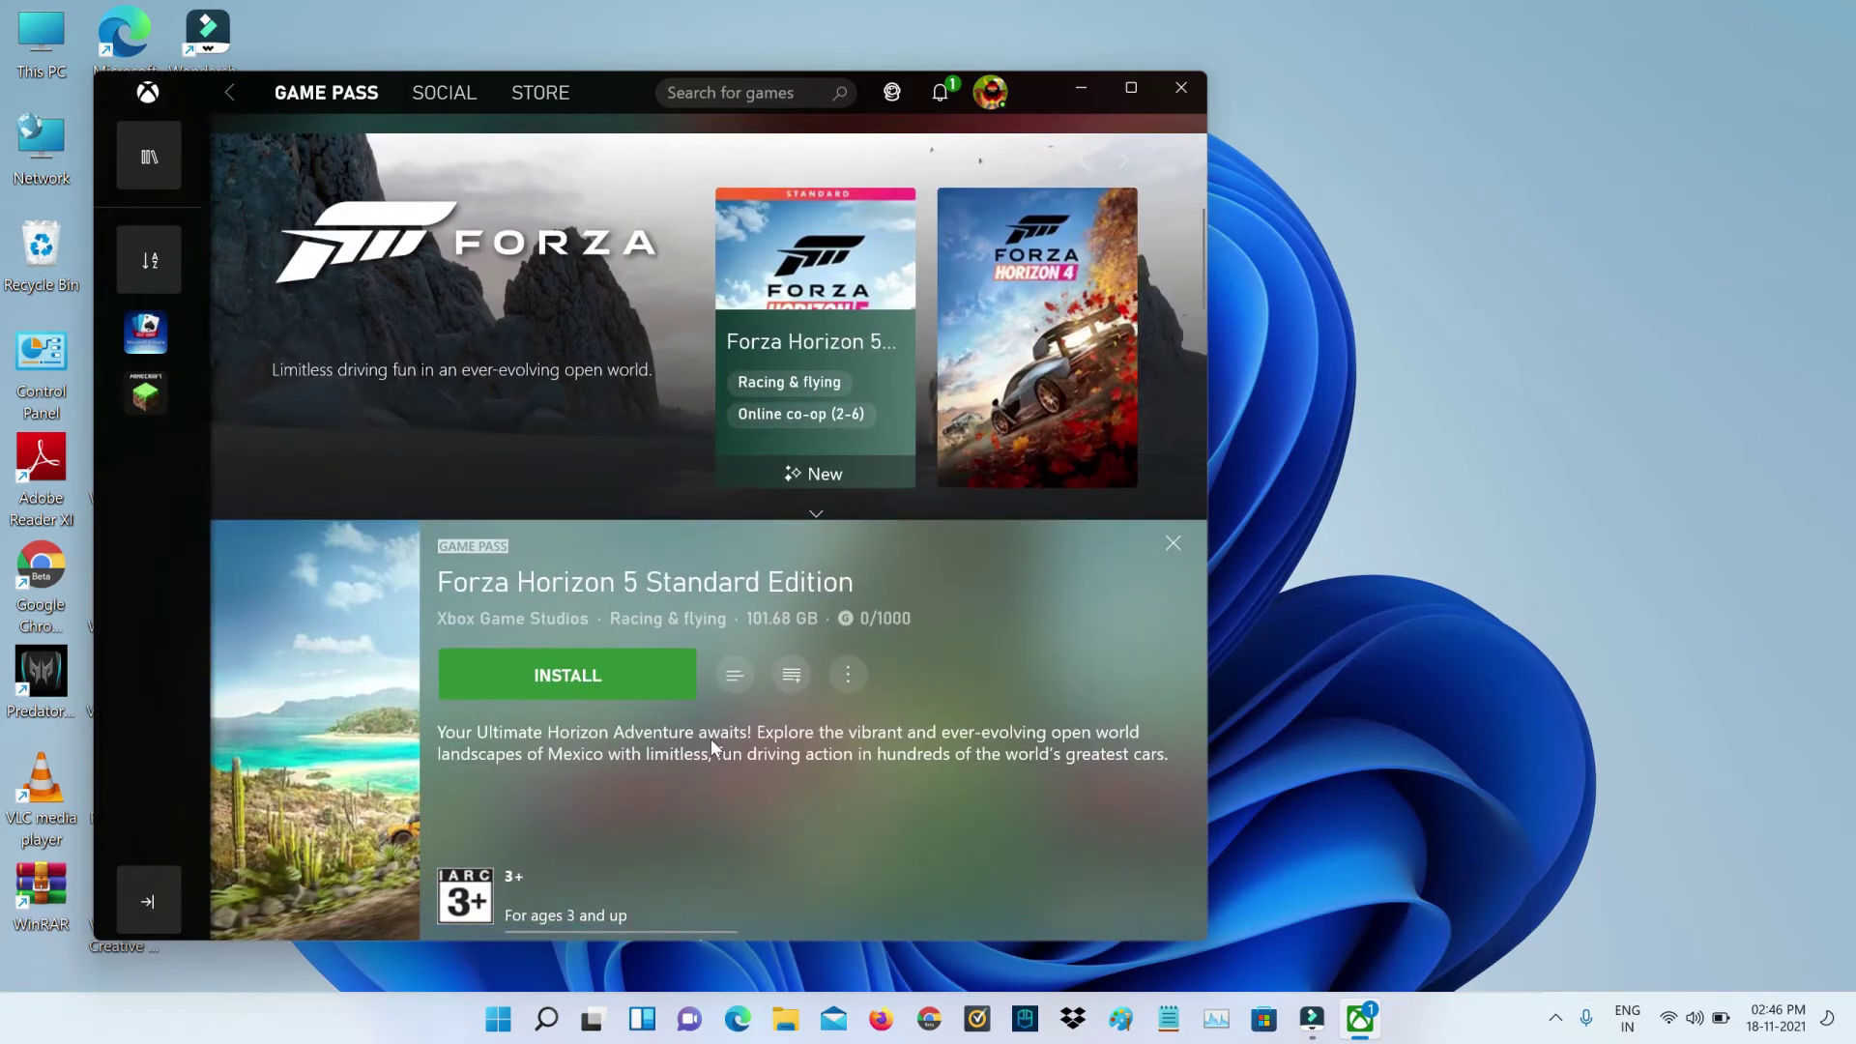
{"action": "left_click", "coordinate": [547, 672]}
{"action": "left_click", "coordinate": [663, 785]}
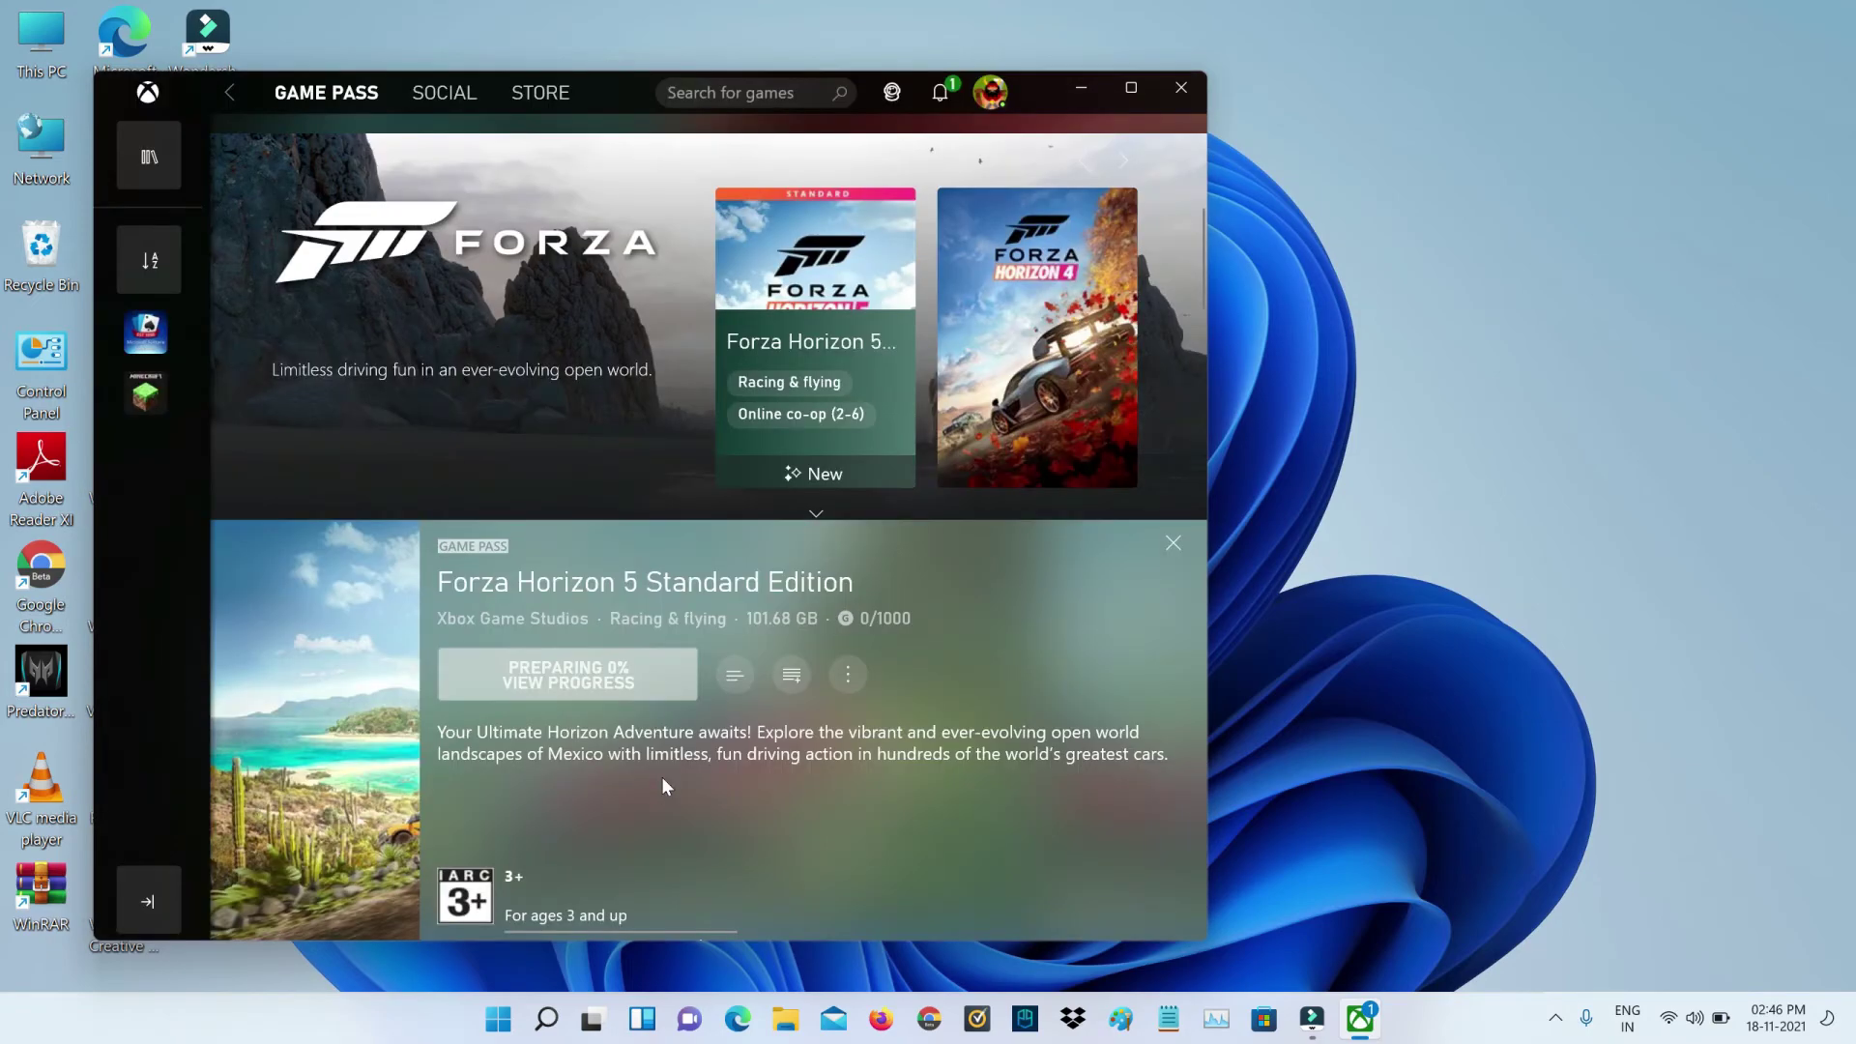
{"action": "left_click", "coordinate": [595, 667]}
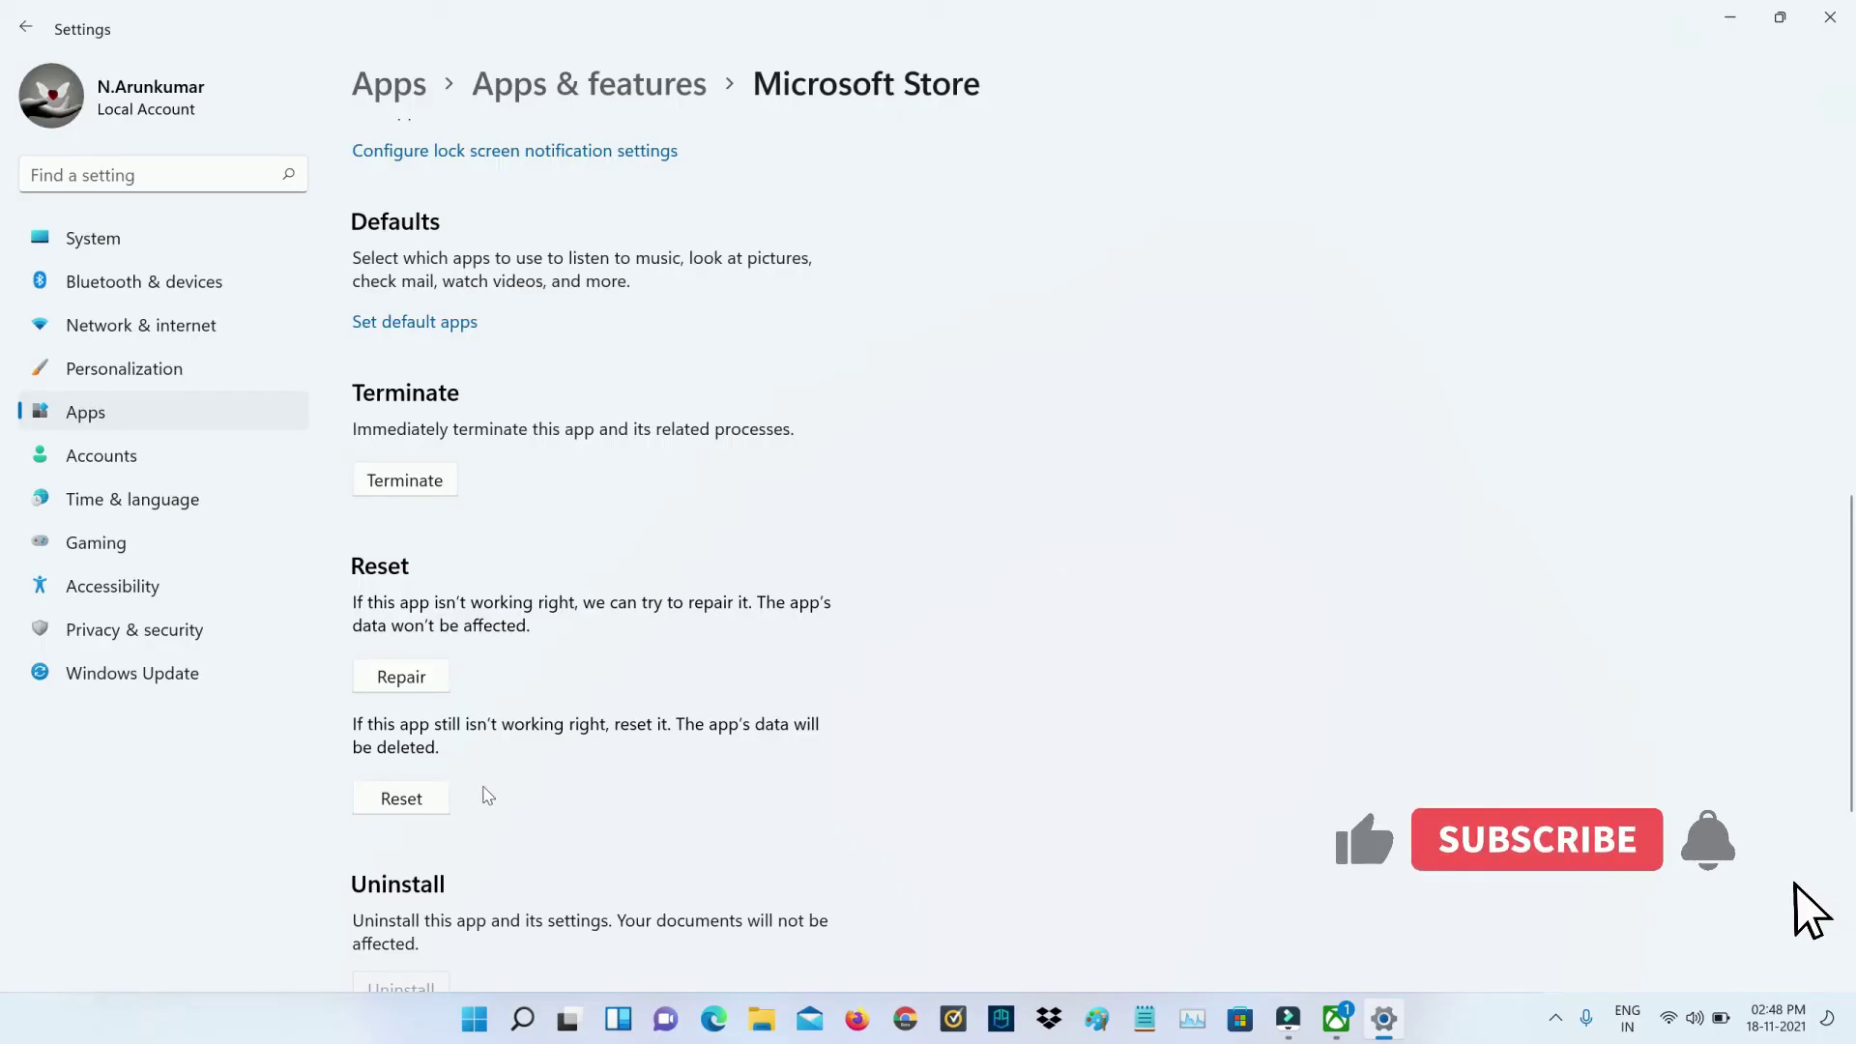
Reset the Microsoft Store app from its Advanced options.
{"action": "left_click", "coordinate": [426, 799]}
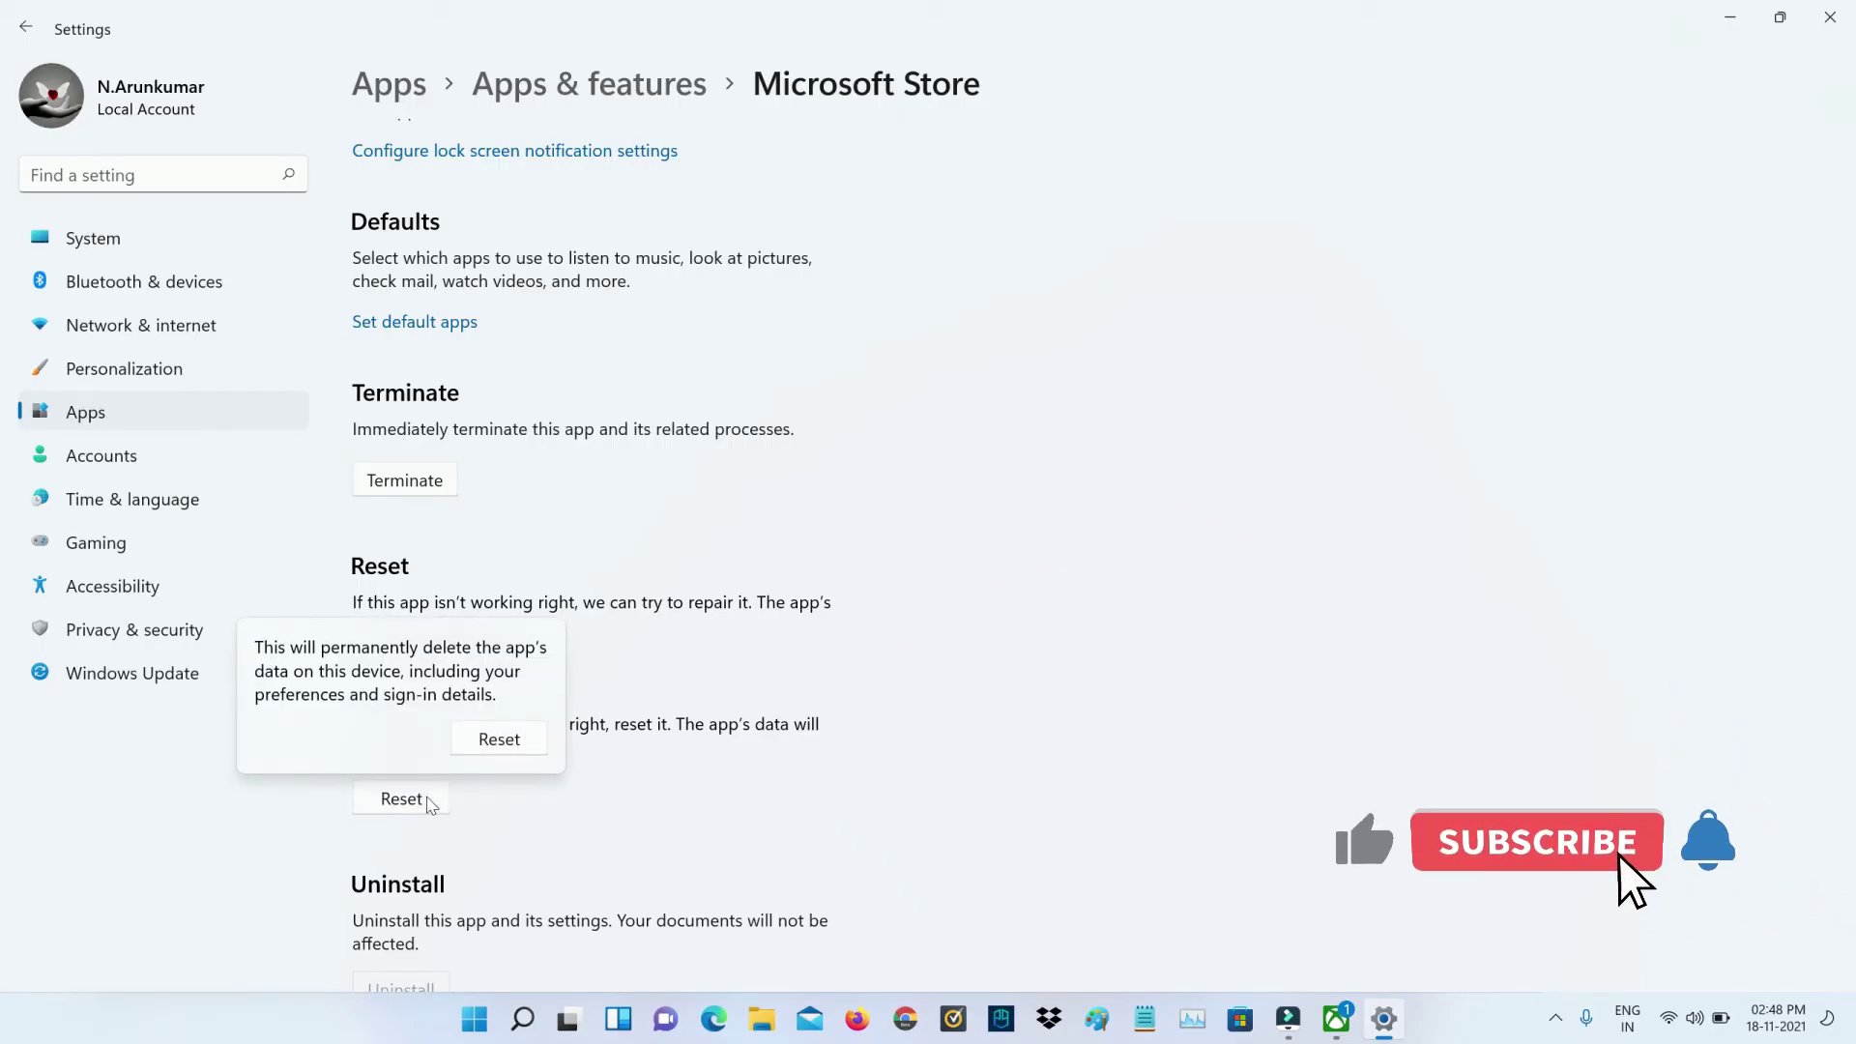